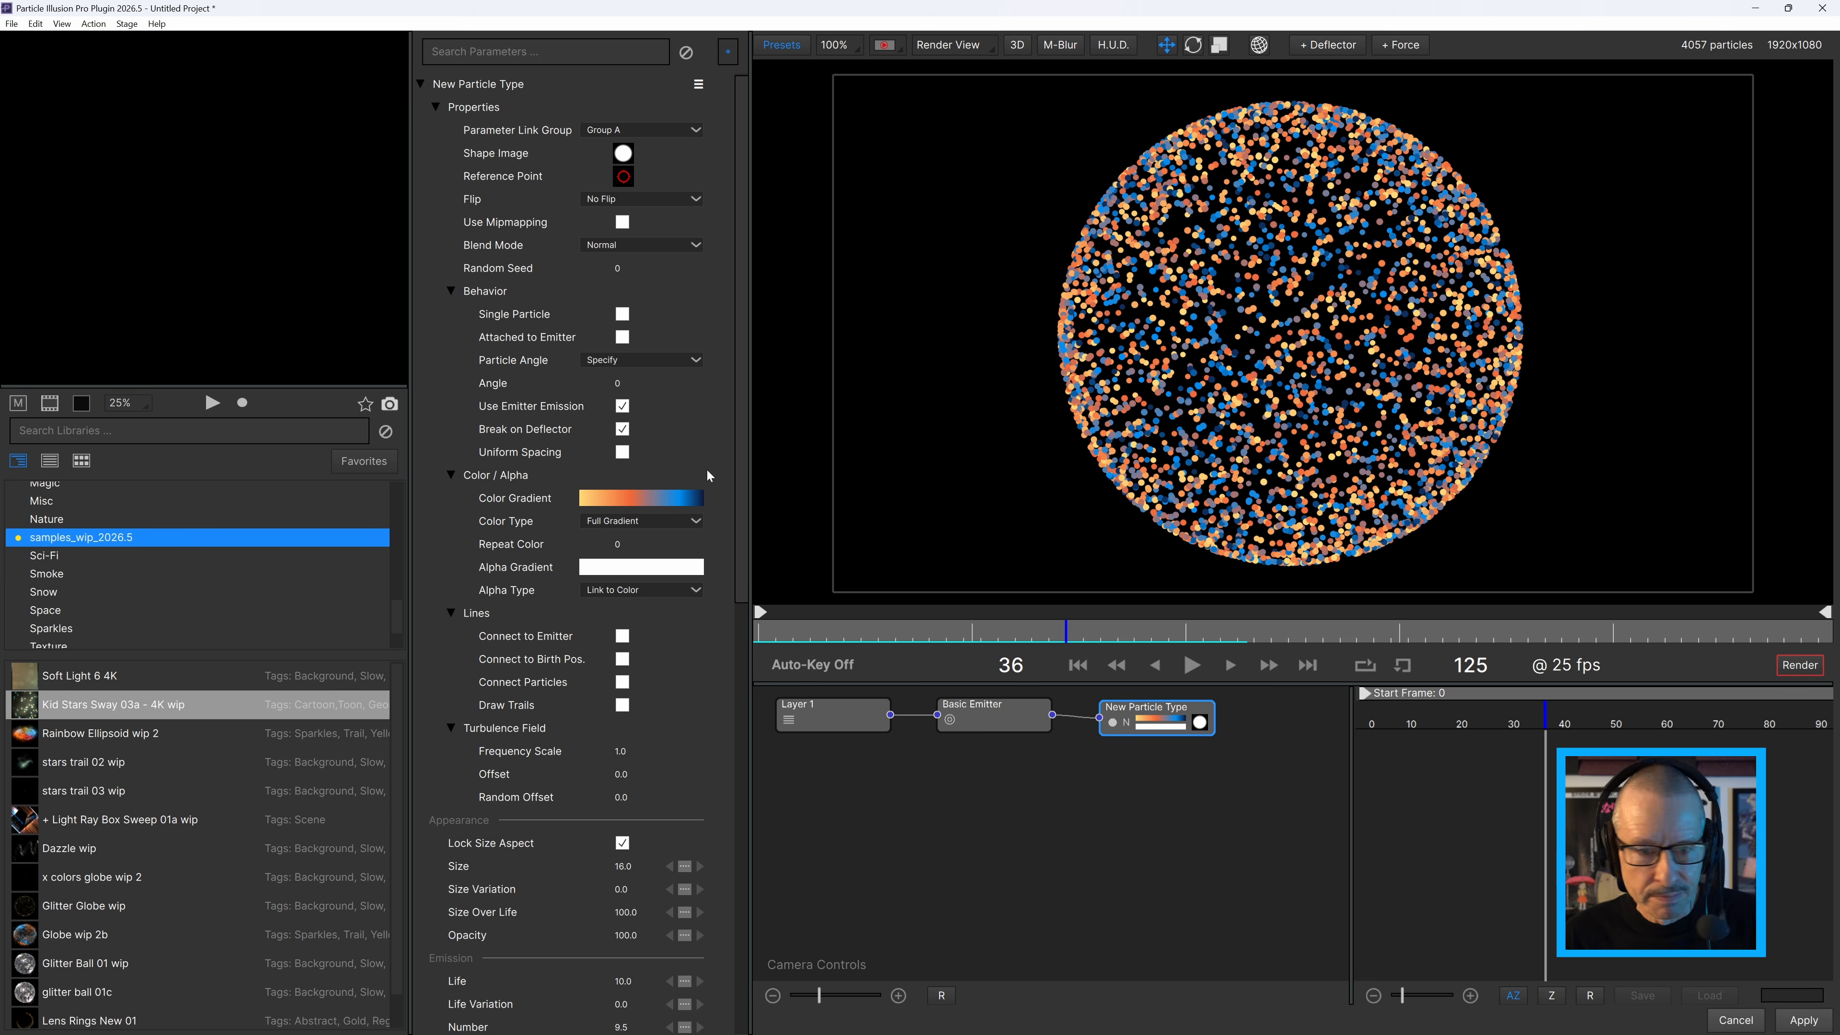
Set the particle type's Color Type to Random Gradient and move the playhead to frame 12.
left_click(666, 528)
left_click(656, 549)
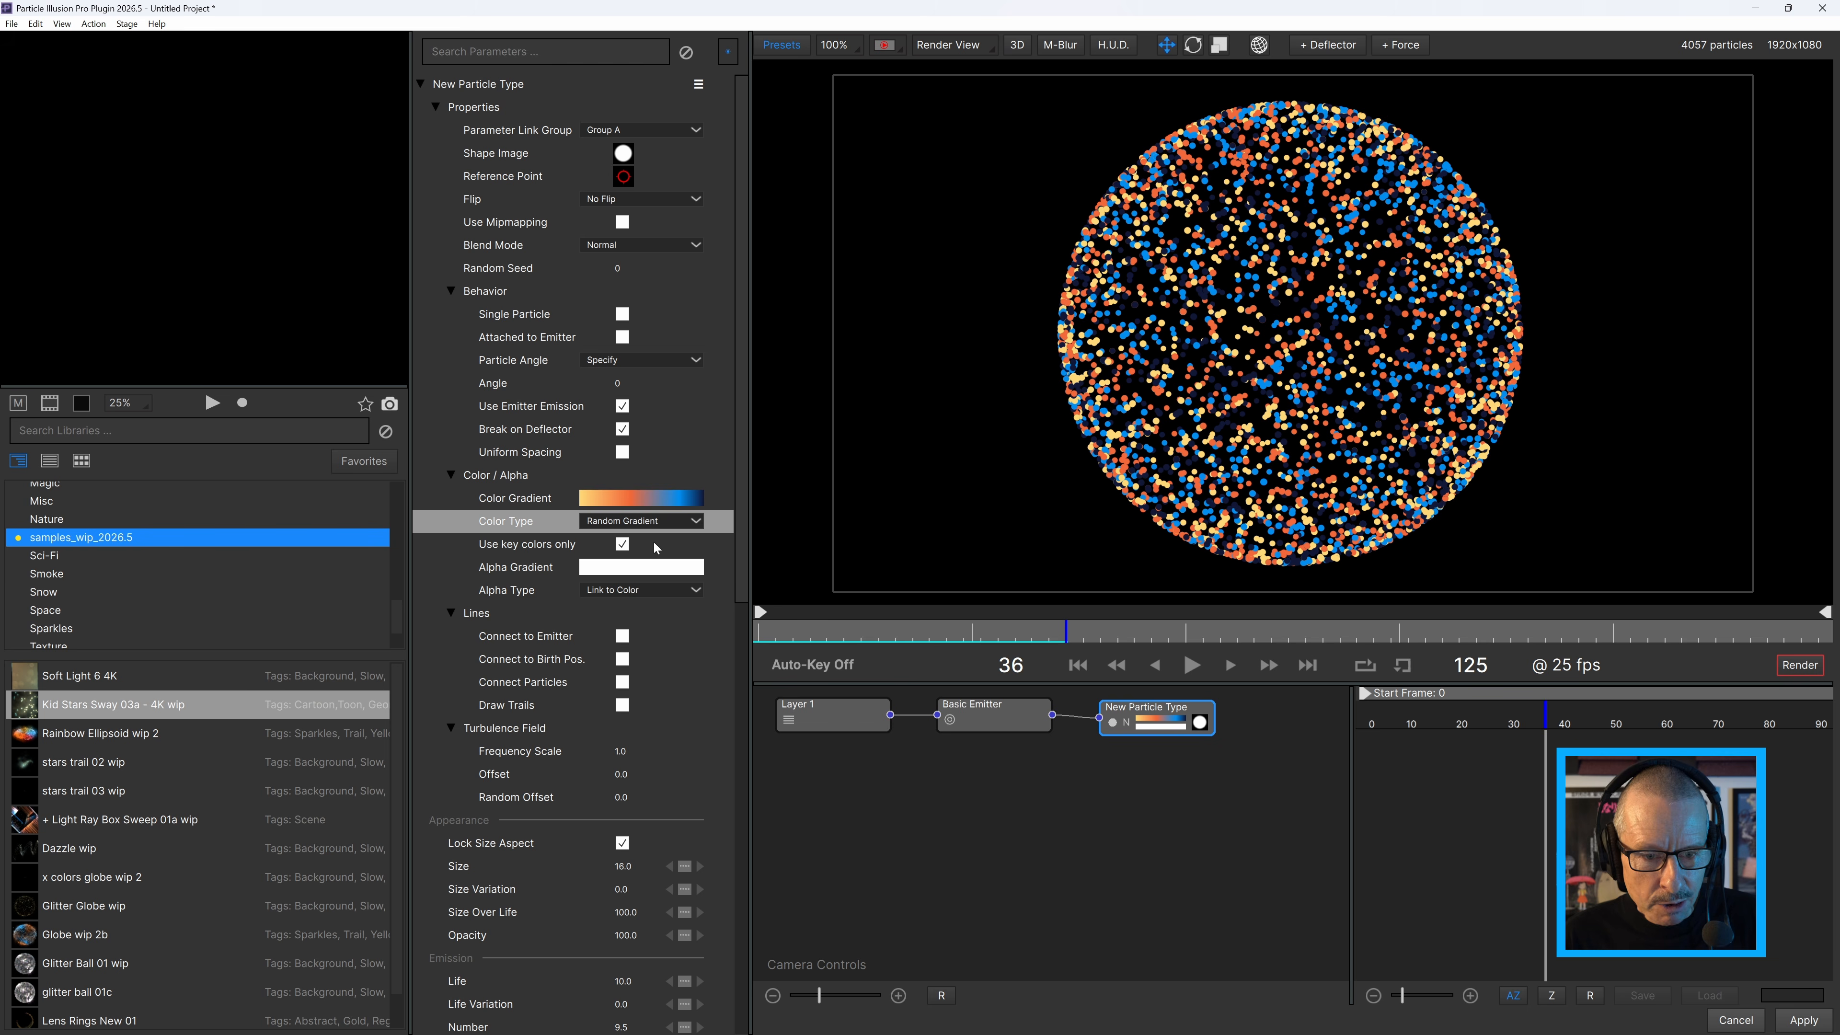
left_click(805, 633)
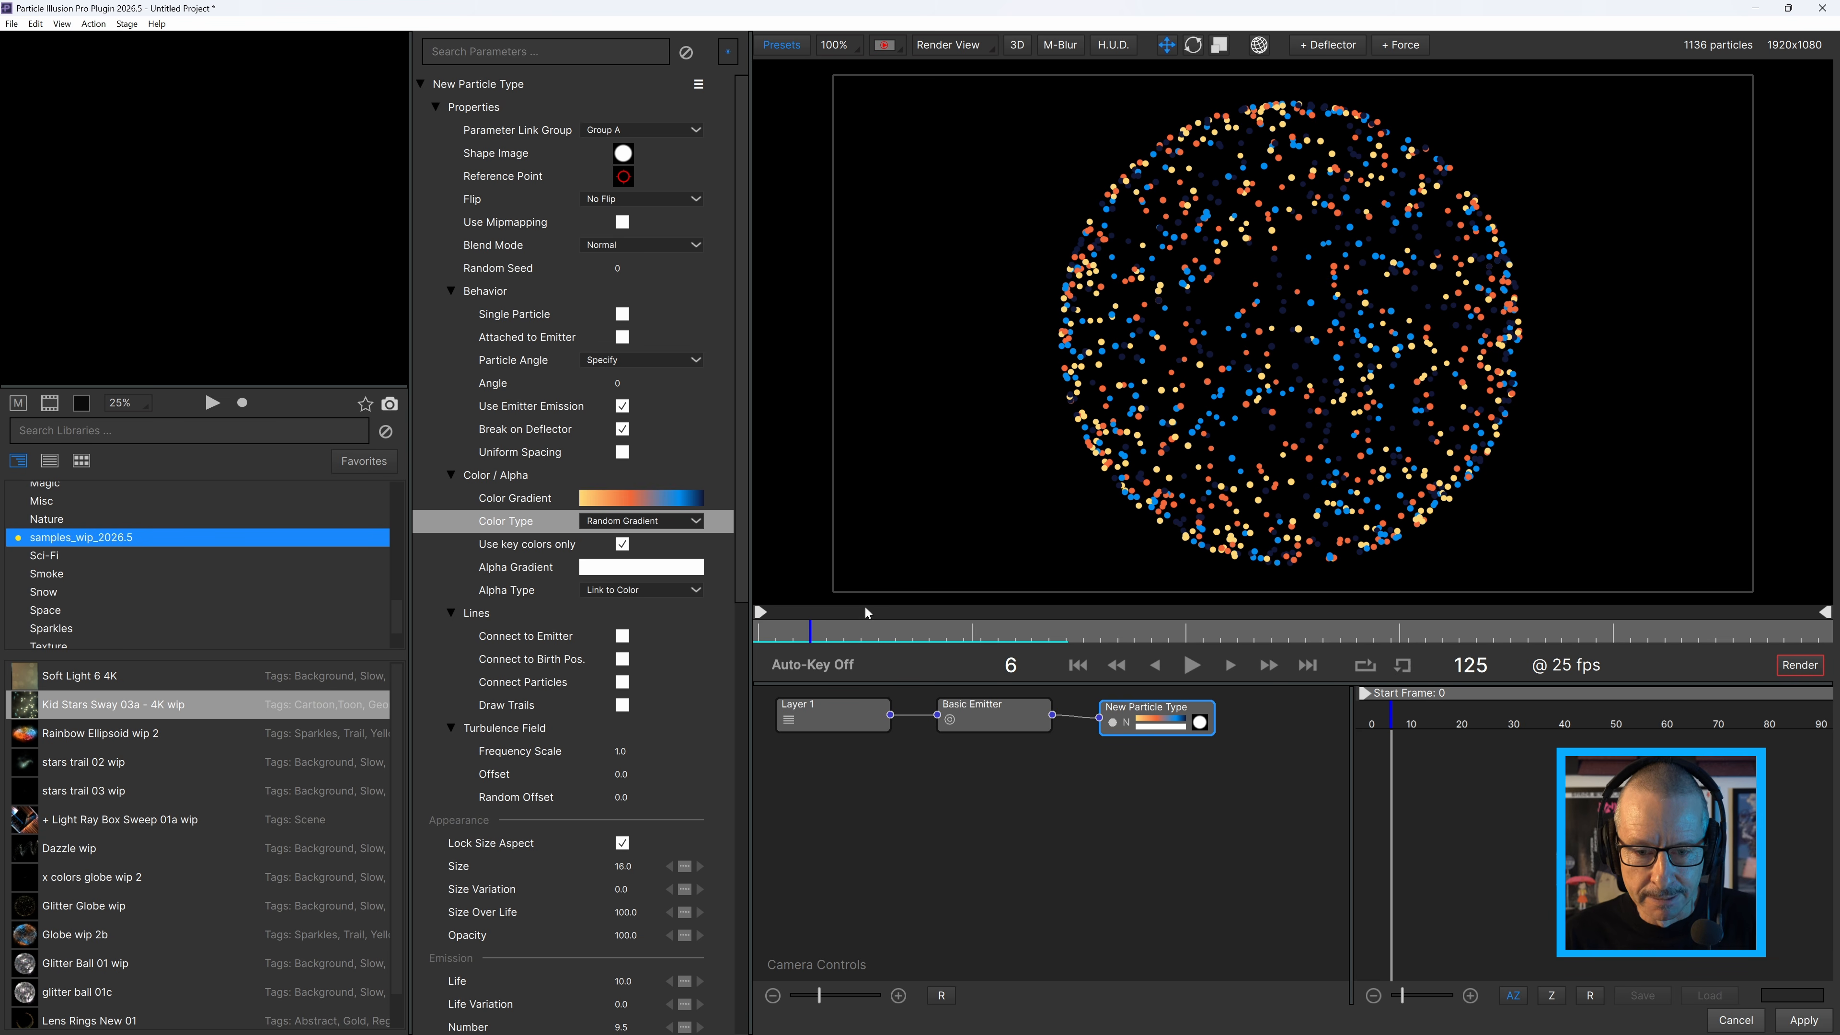
left_click_drag(849, 626, 870, 657)
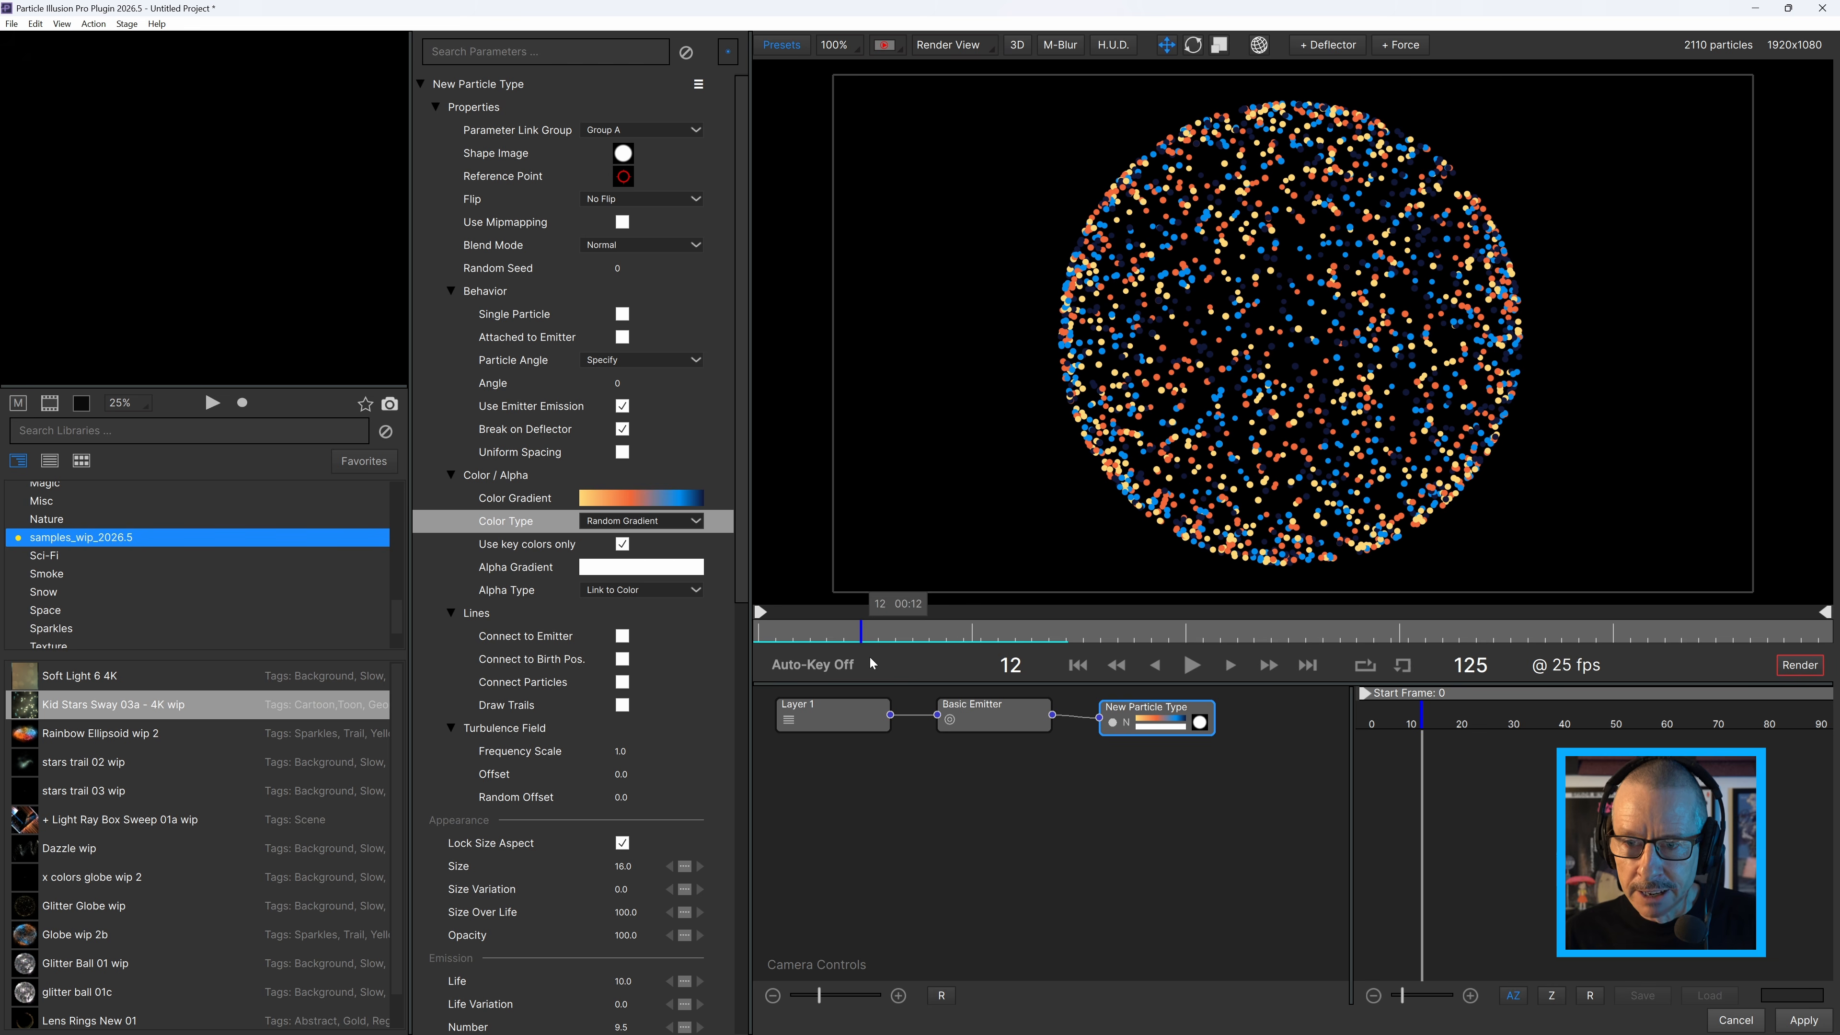
Set the particle type's Color Type to Map to Emitter and try Linear and Radial gradient mapping.
left_click(686, 523)
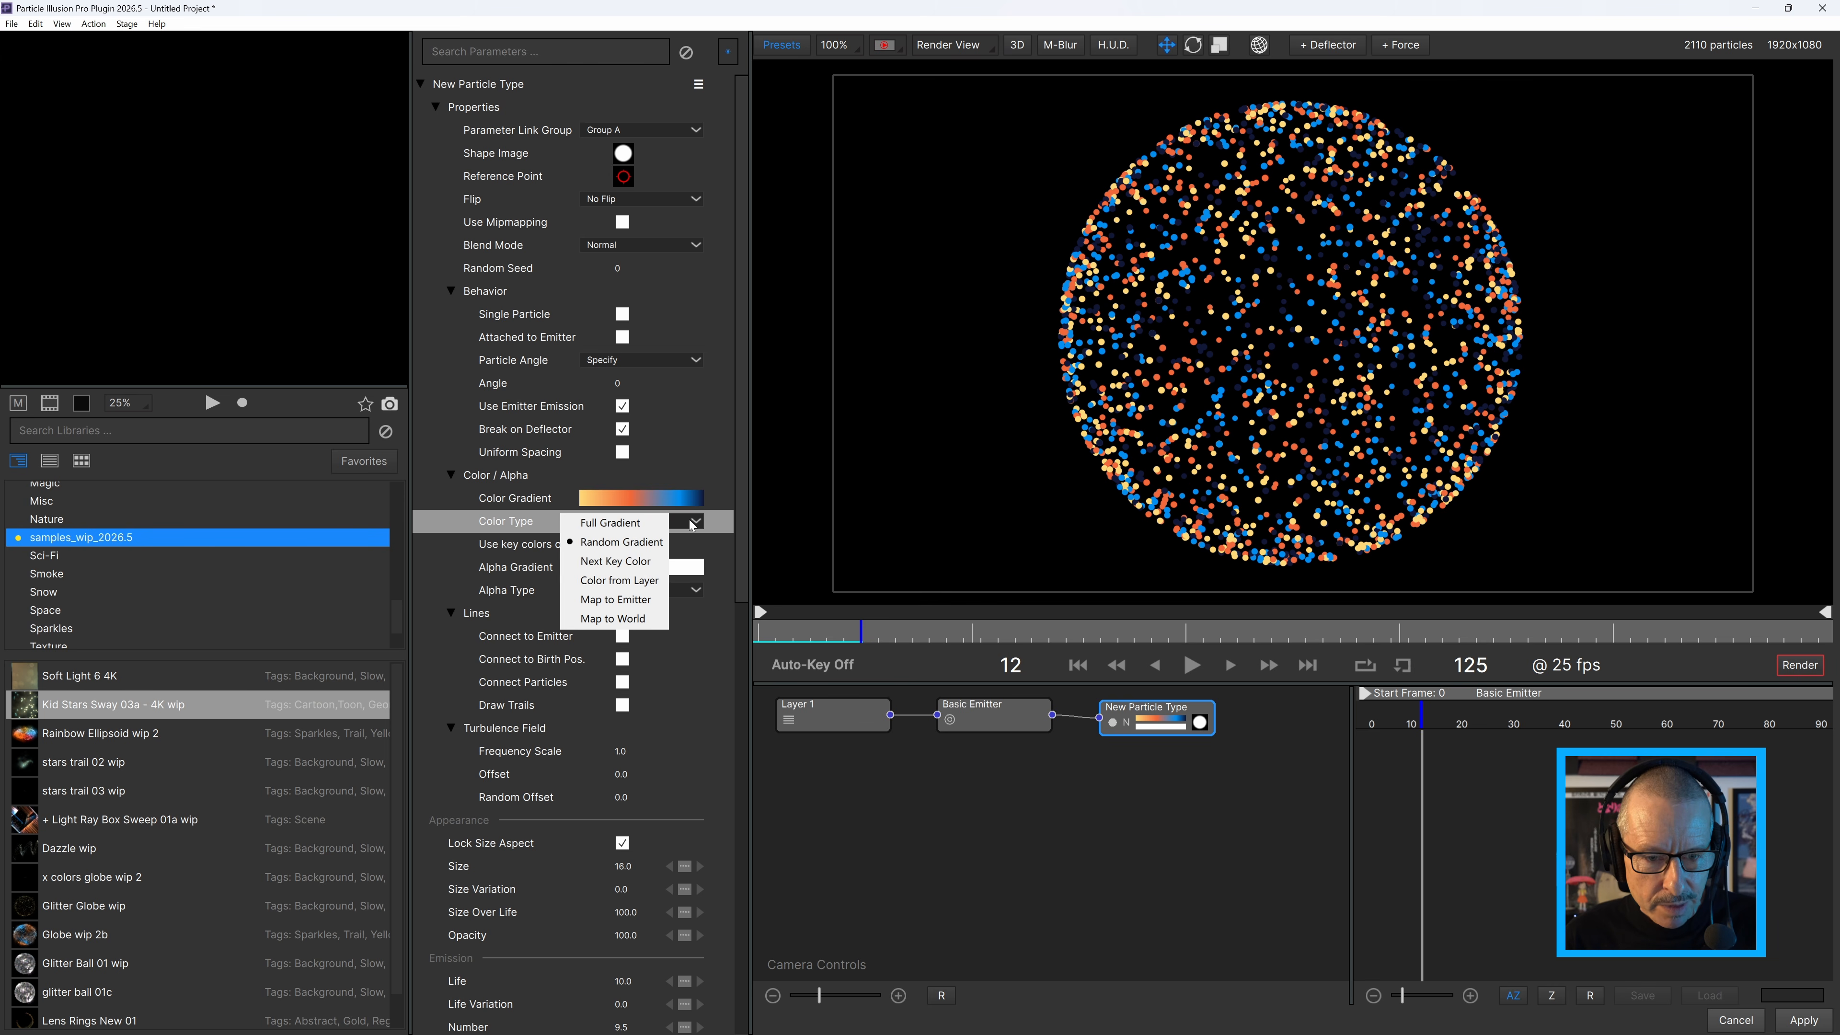
left_click(653, 599)
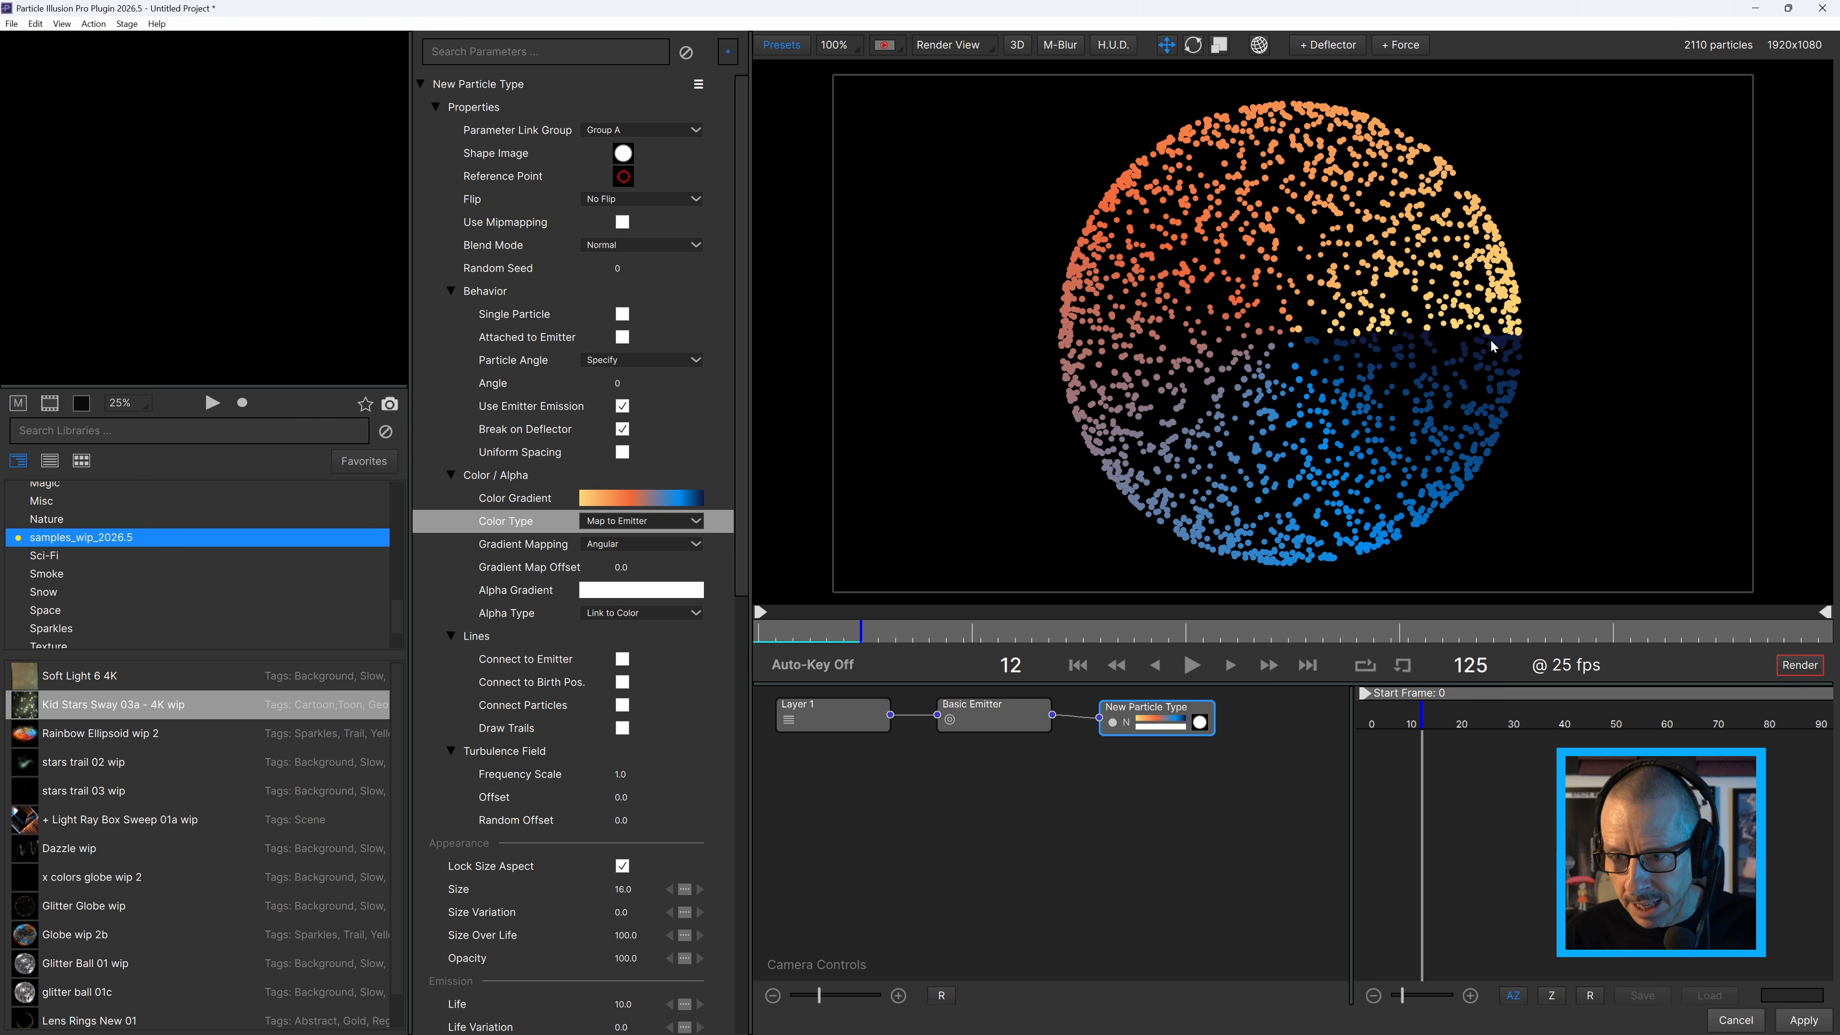
left_click(631, 549)
left_click(616, 568)
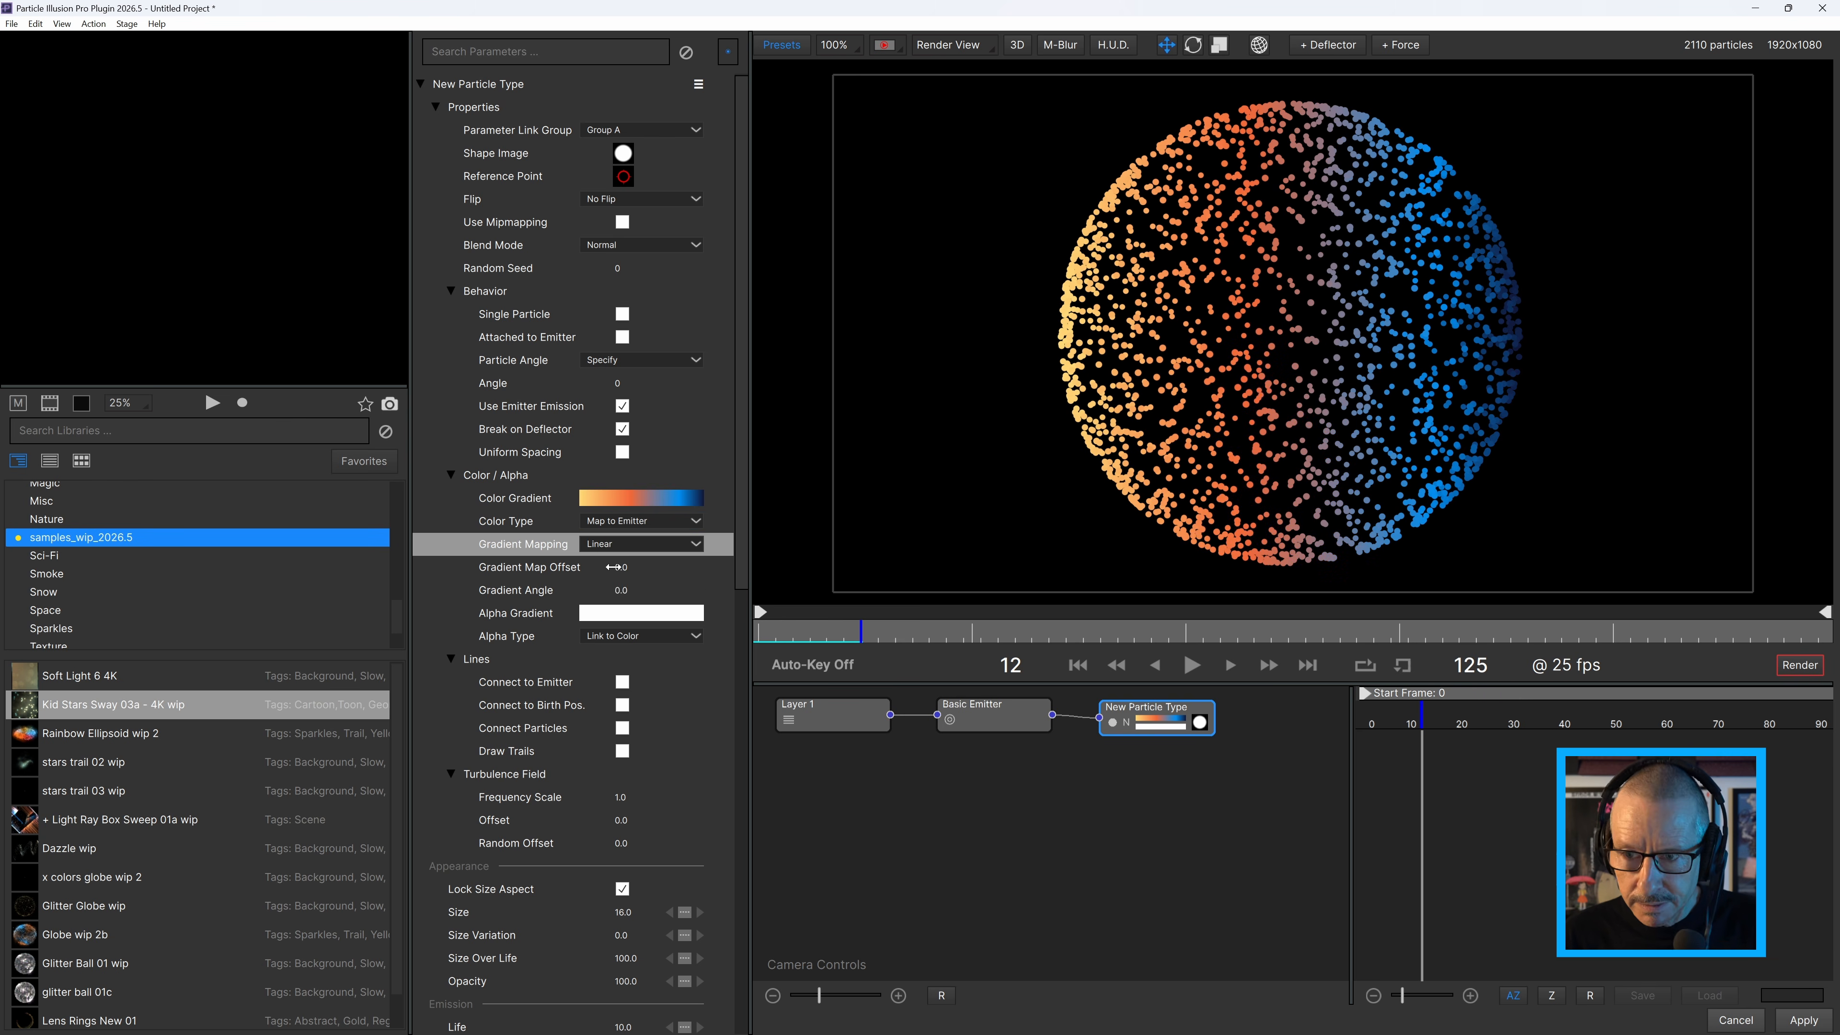
left_click(664, 545)
left_click(609, 585)
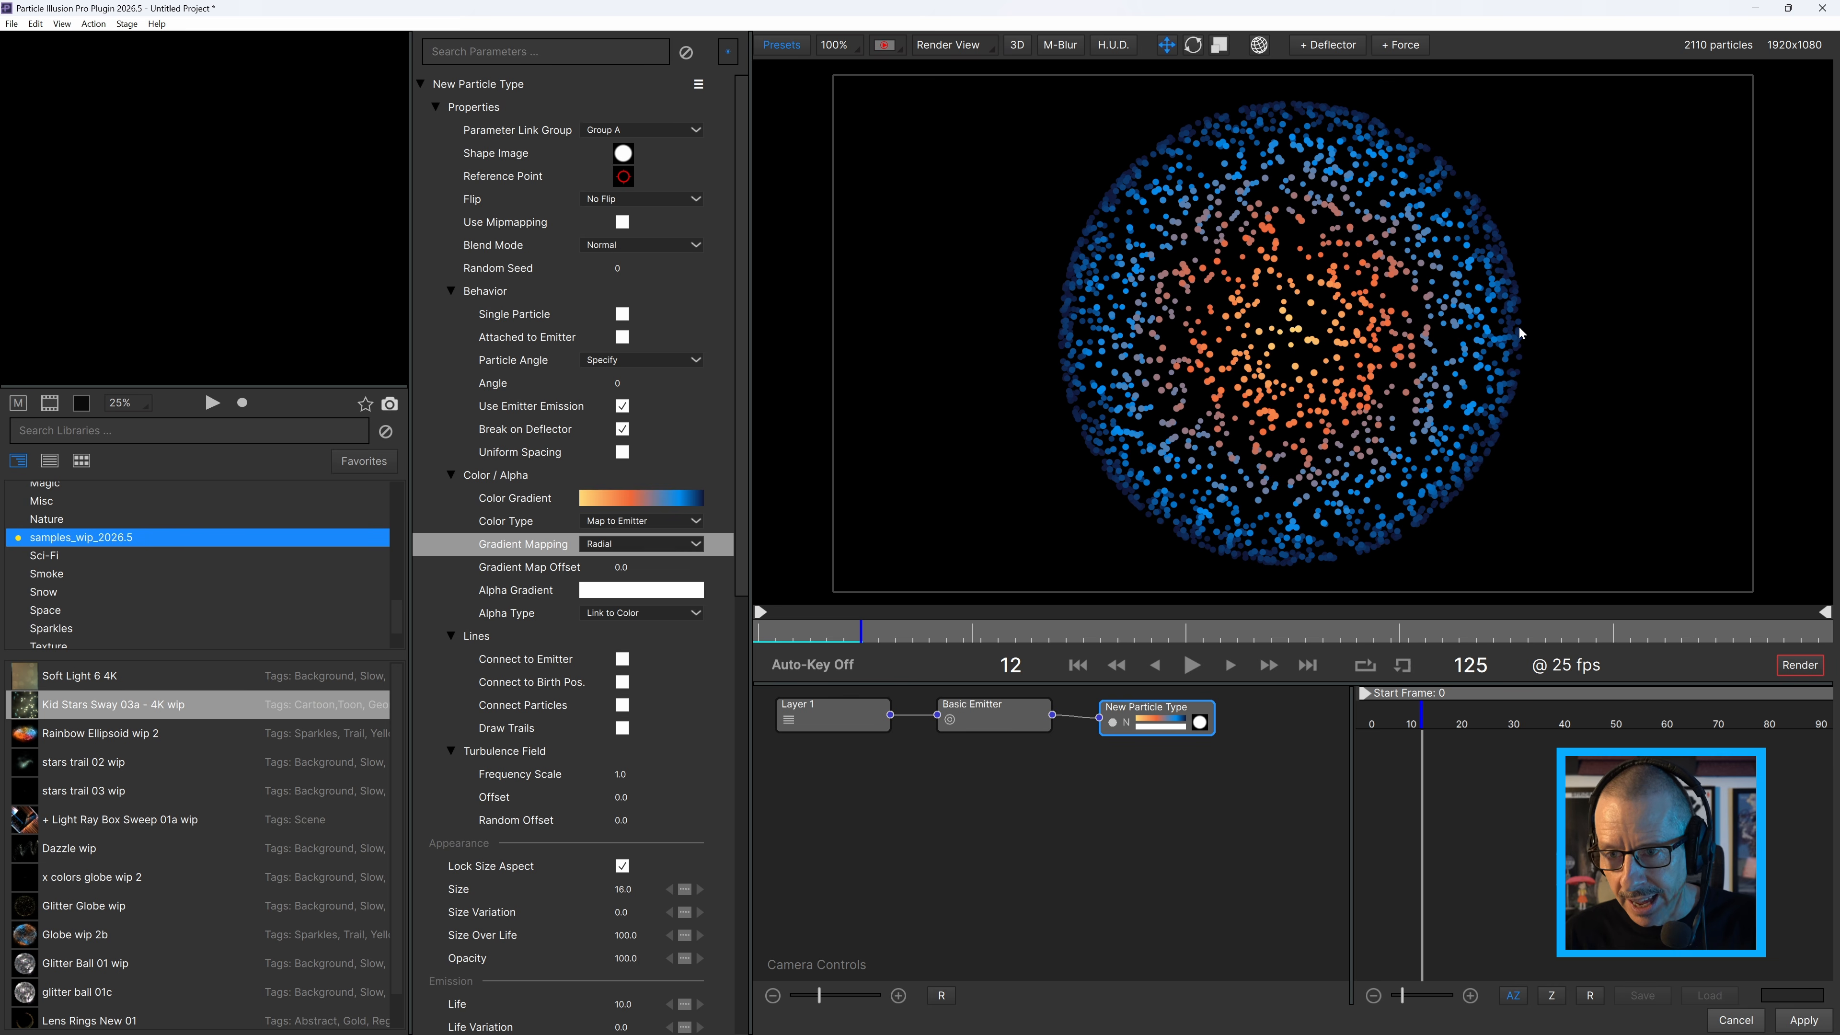
Switch the stage to the Top camera view and change the Basic Emitter's shape to Box.
left_click(978, 50)
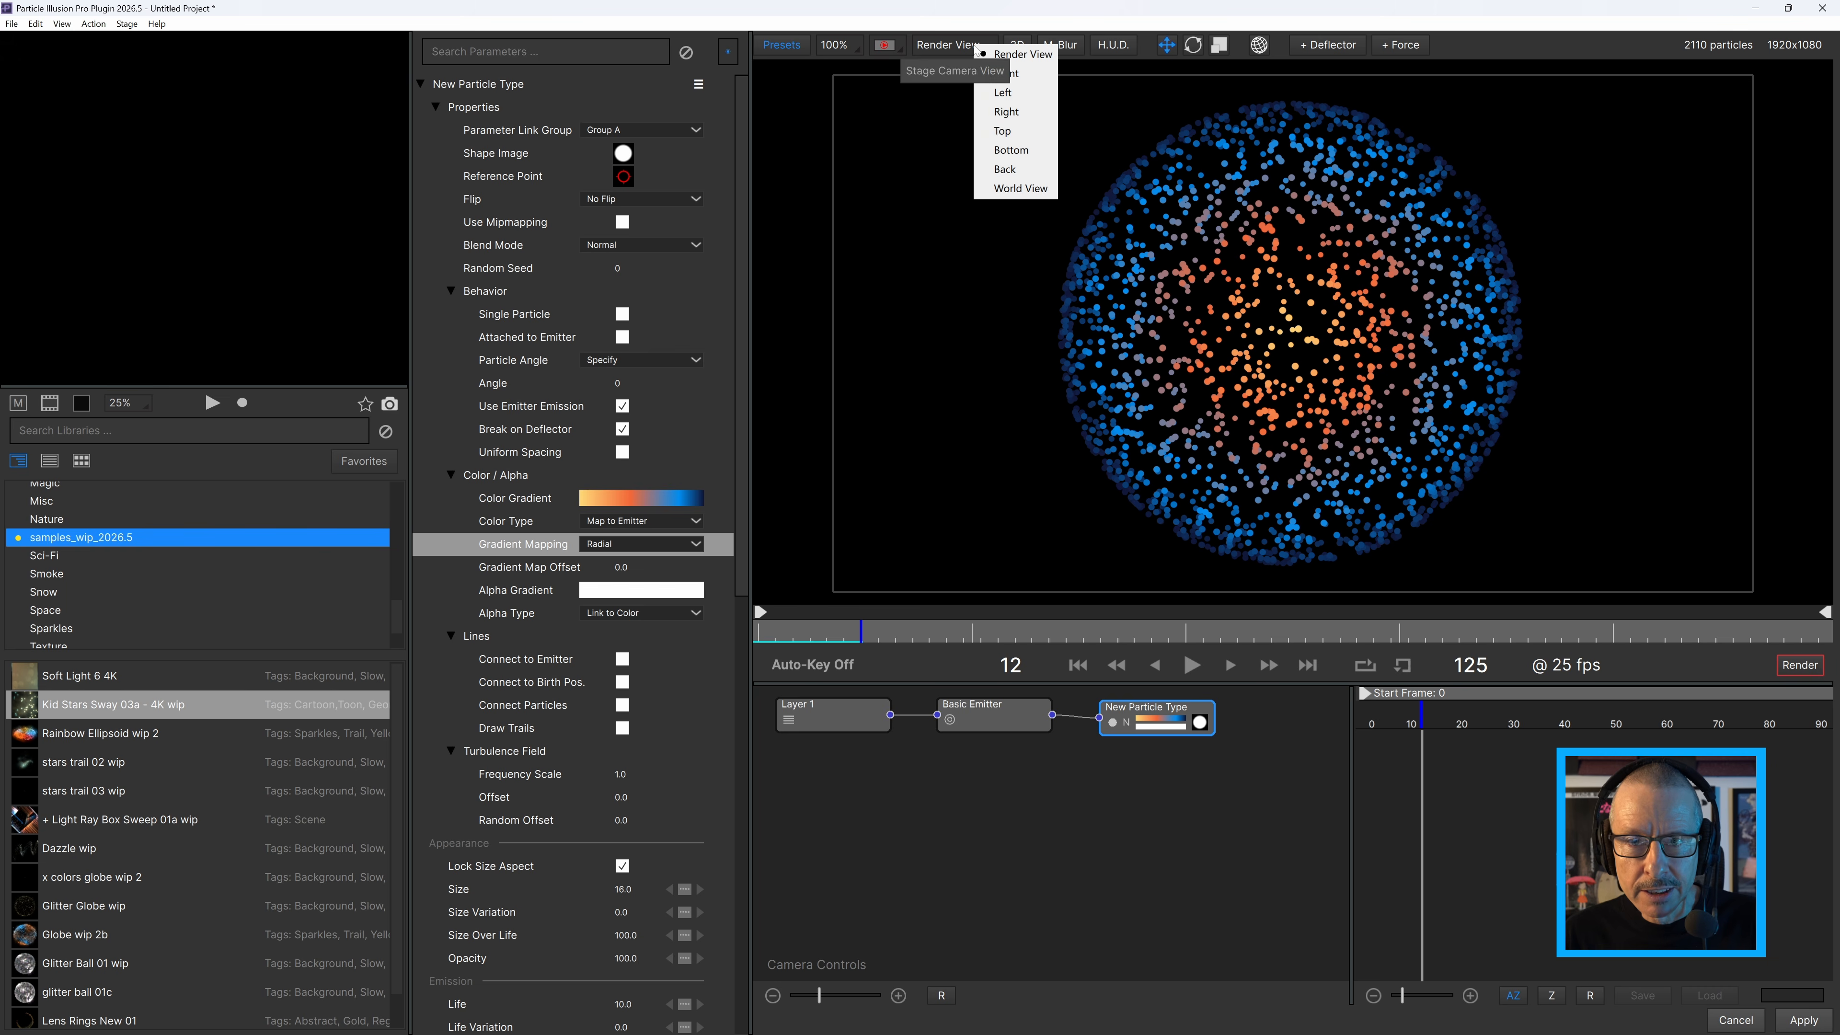
left_click(1010, 135)
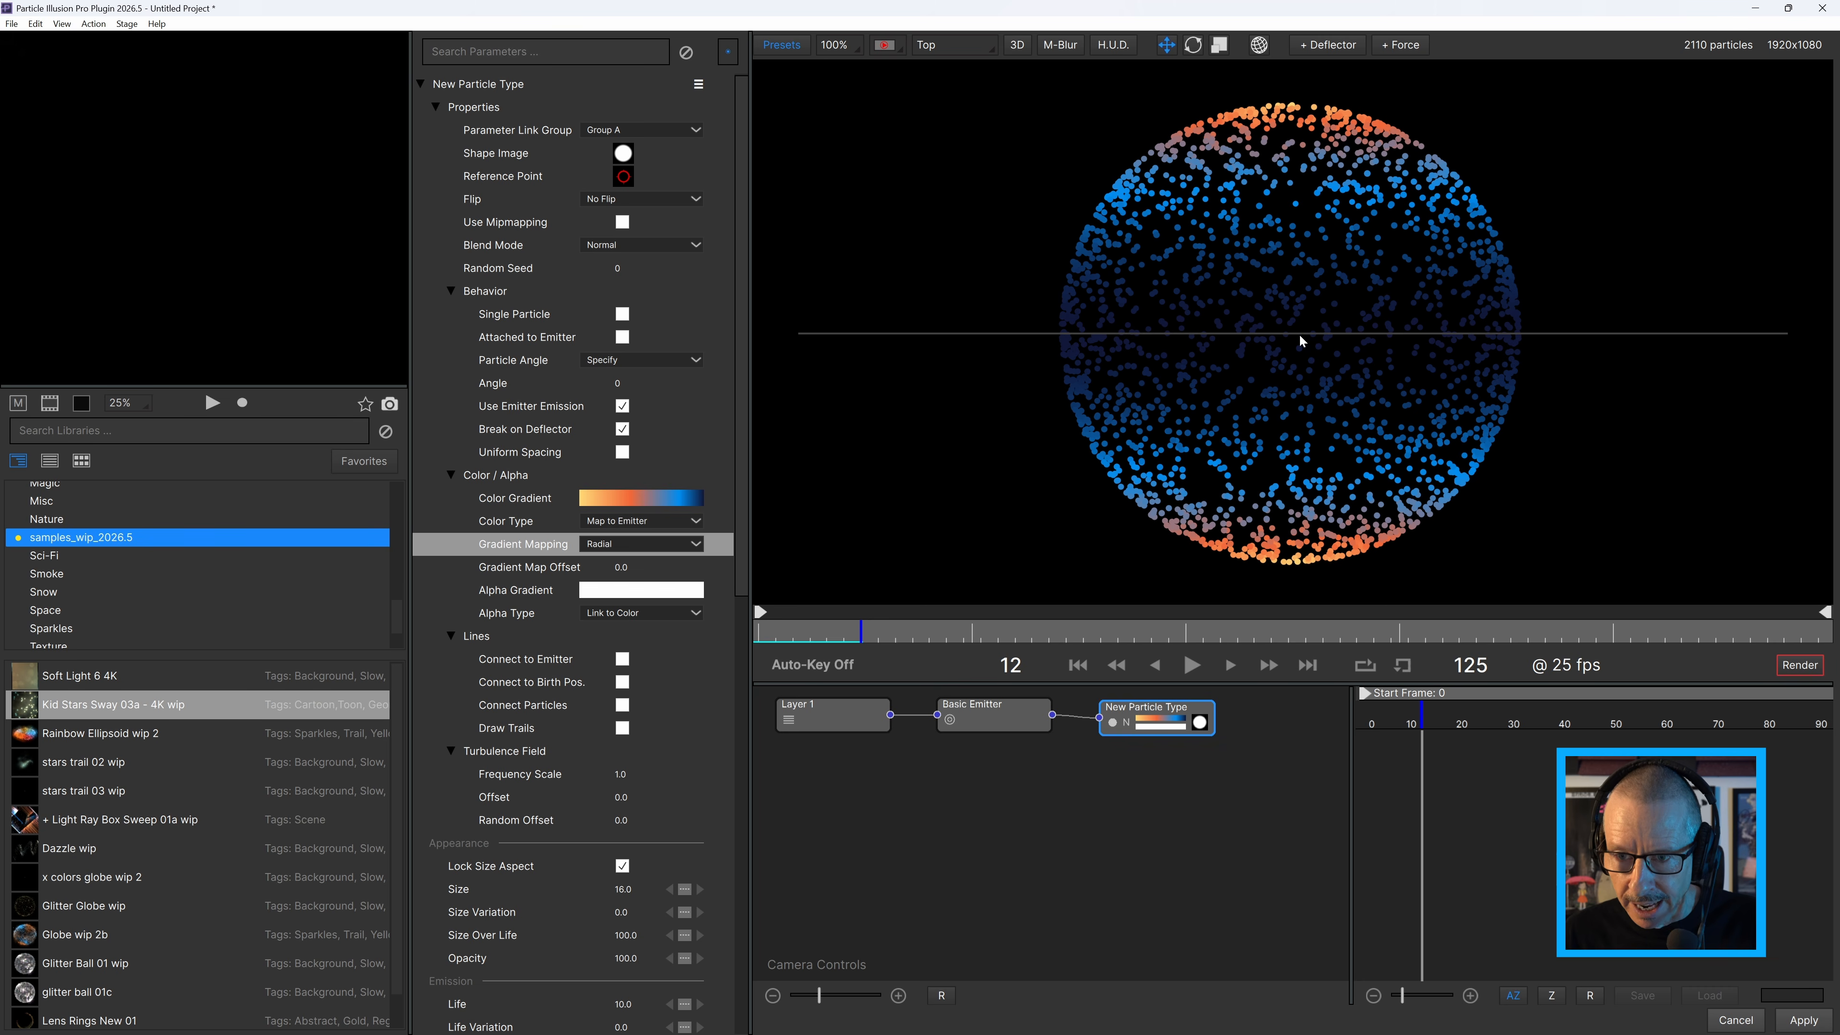
left_click(1285, 326)
left_click(652, 130)
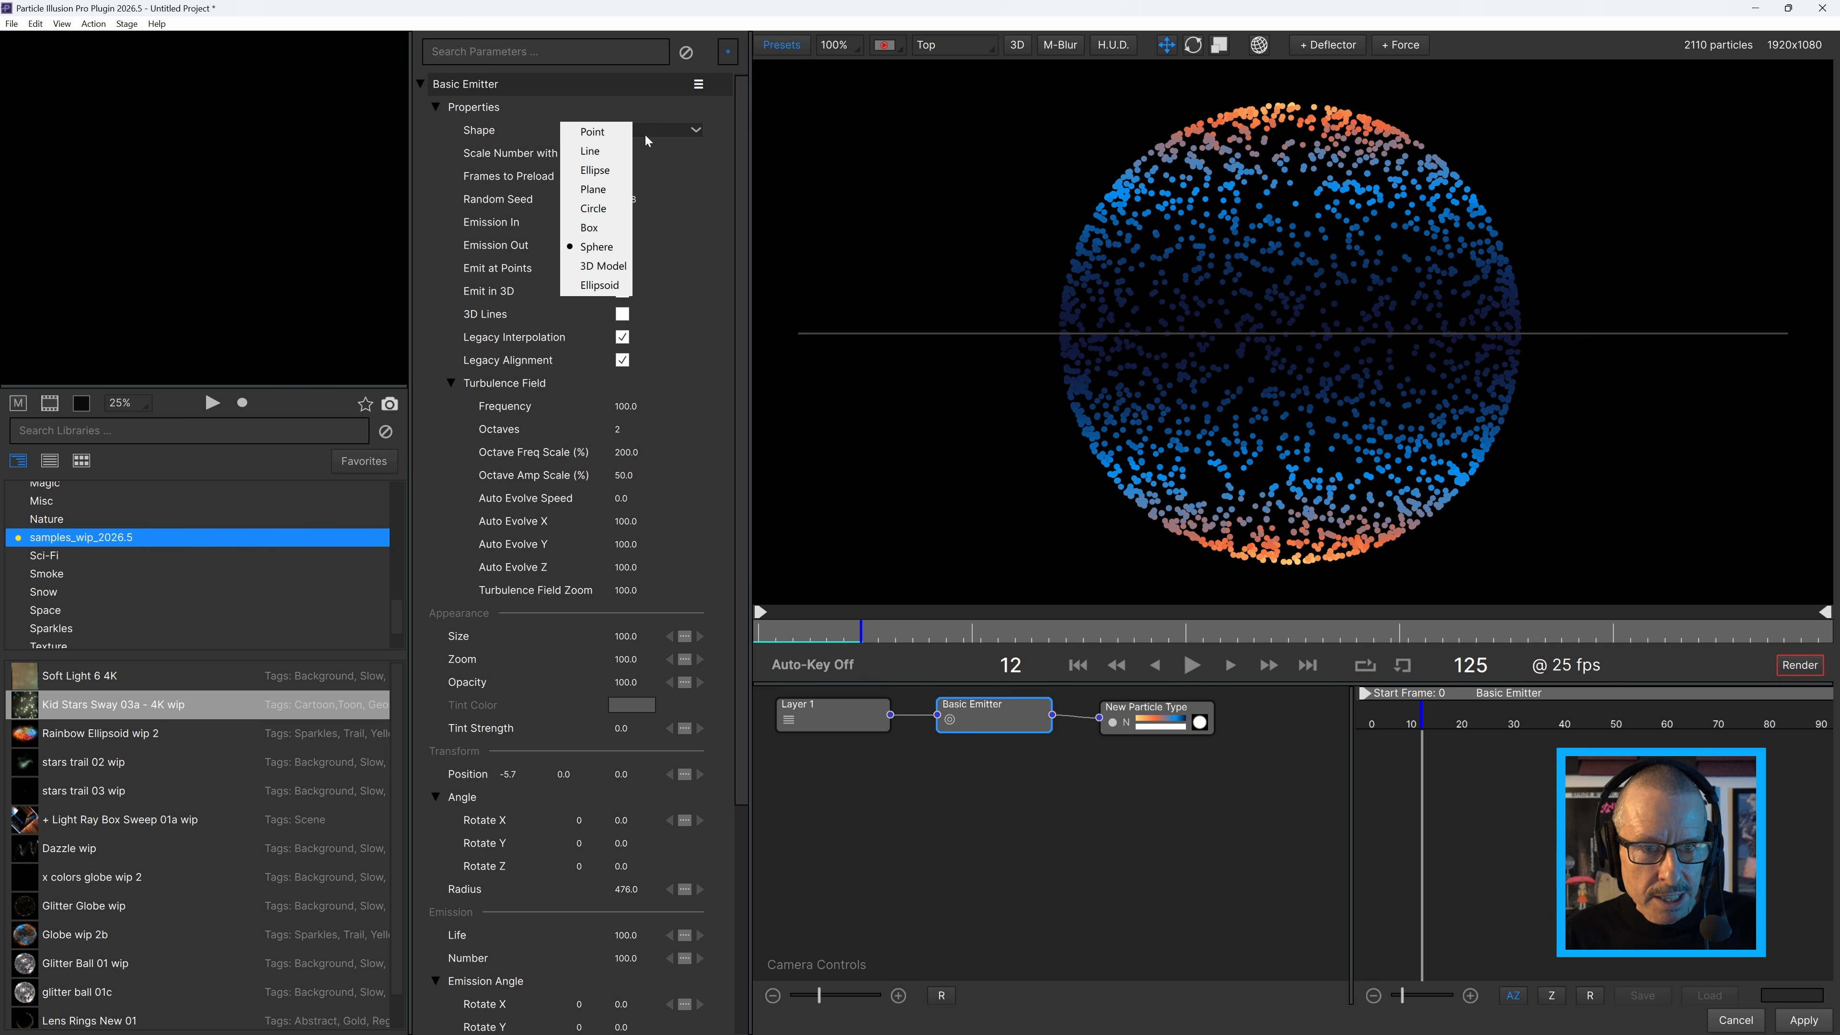
left_click(600, 216)
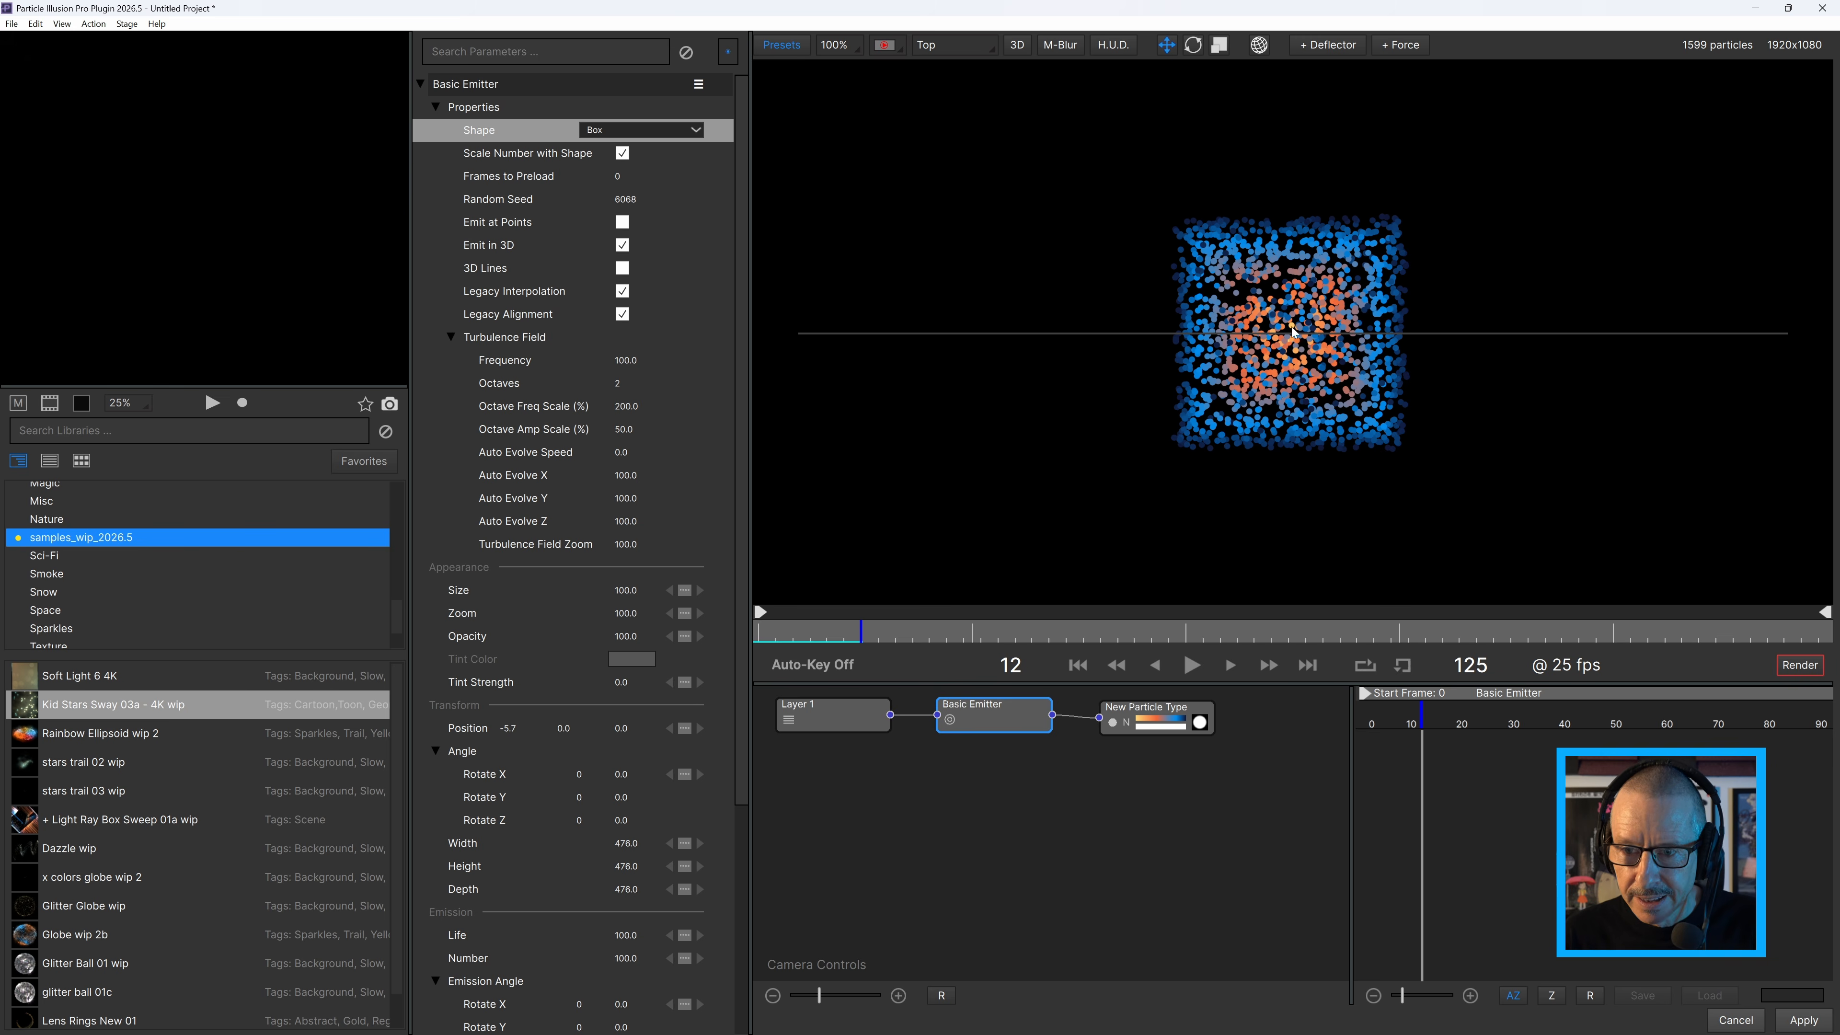
Examine the box emitter's radial coloring in World View and return to Render View.
left_click(984, 50)
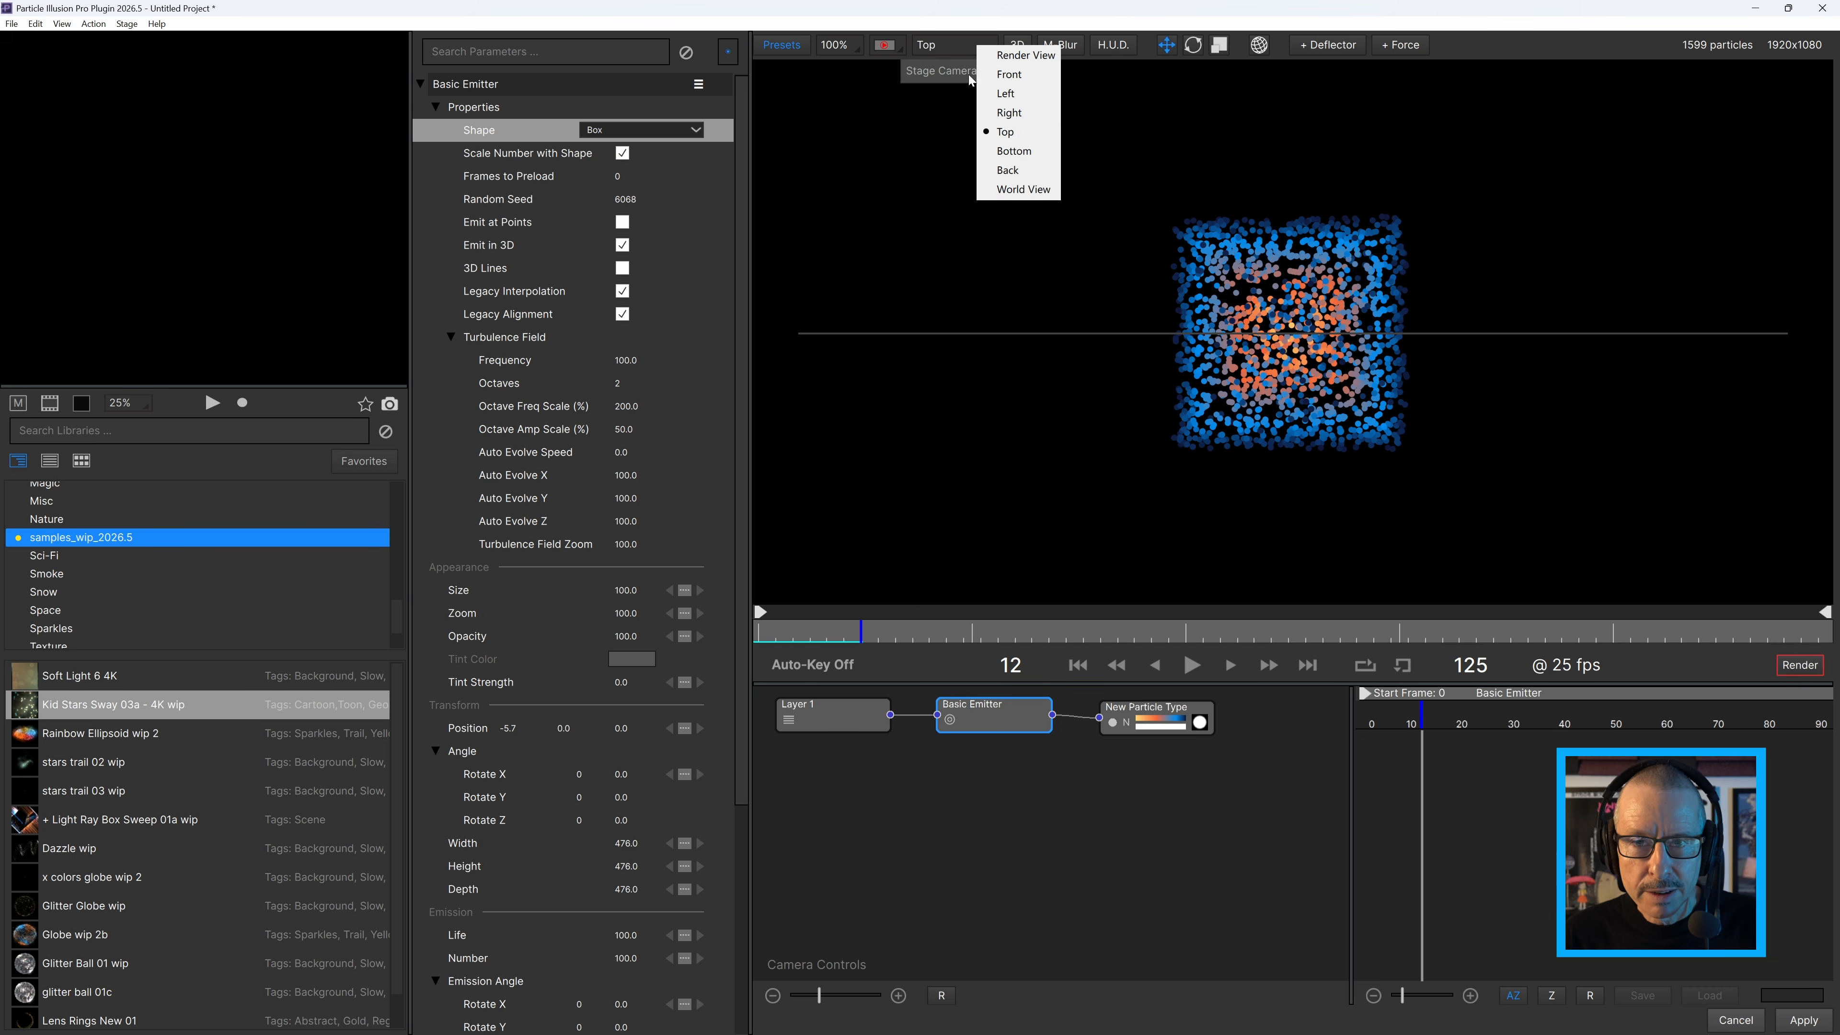
left_click(1023, 190)
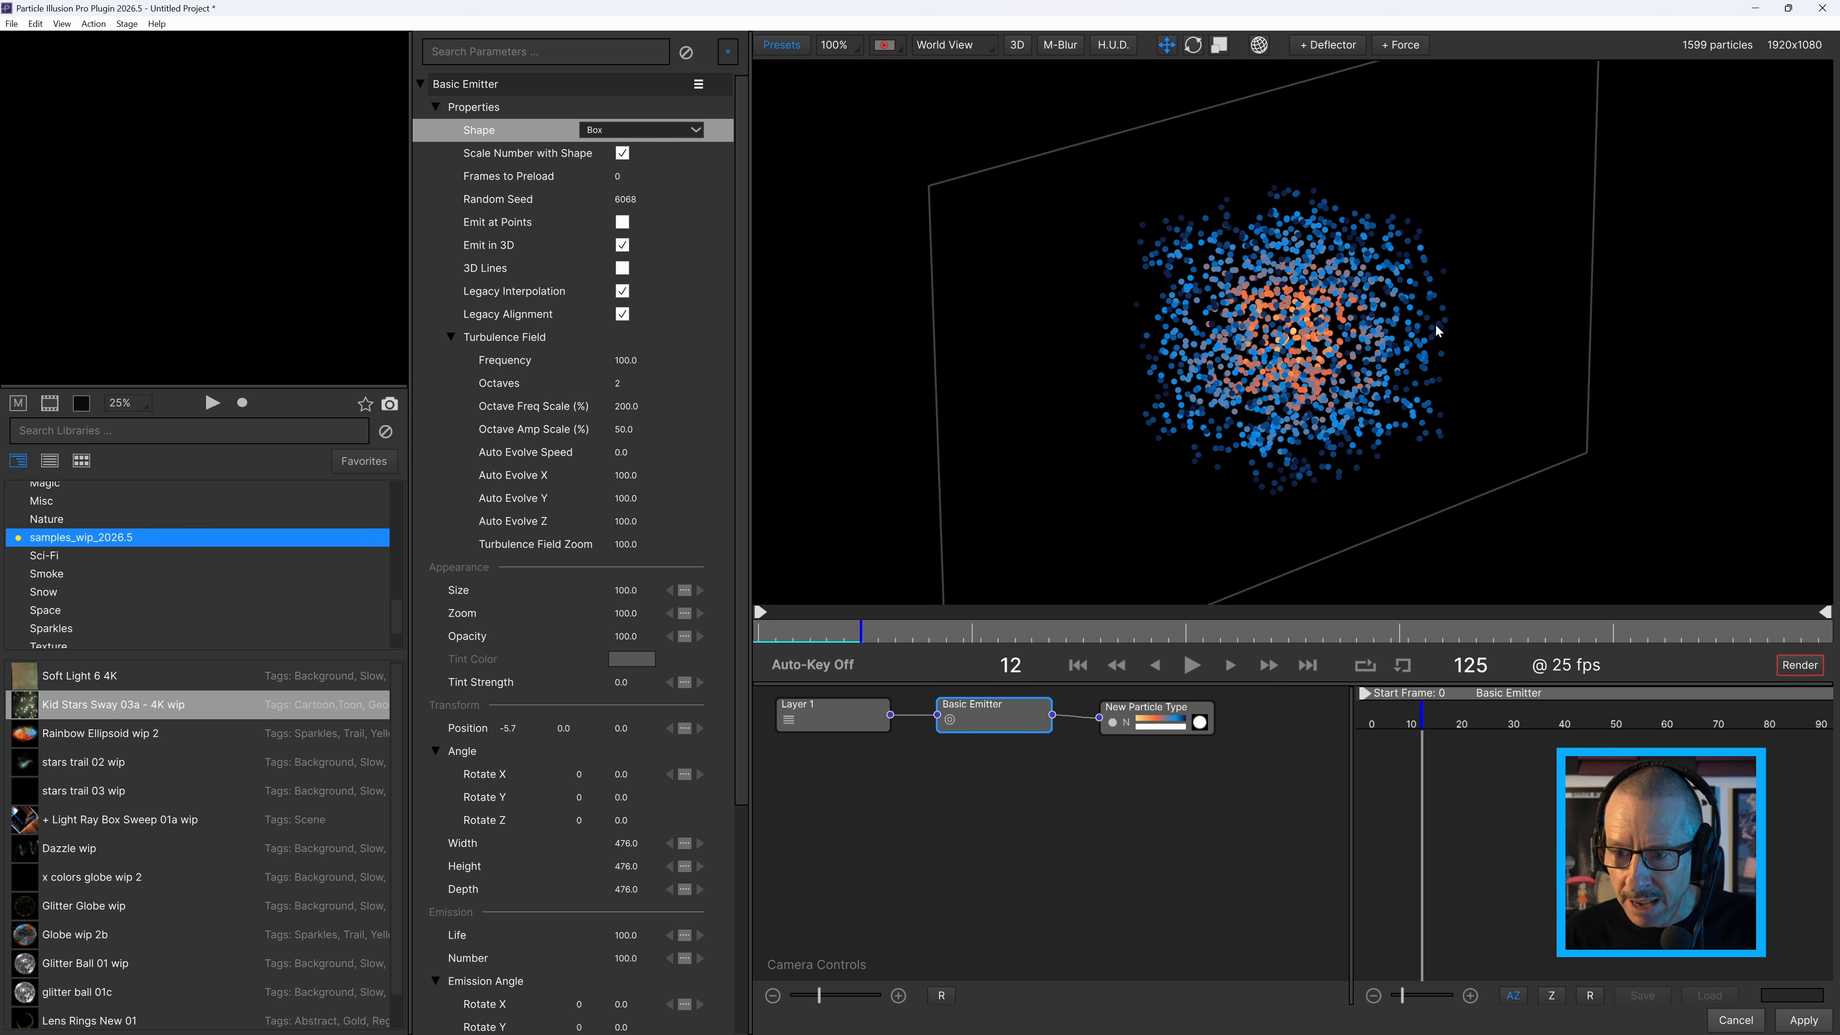
left_click(977, 50)
left_click(1010, 62)
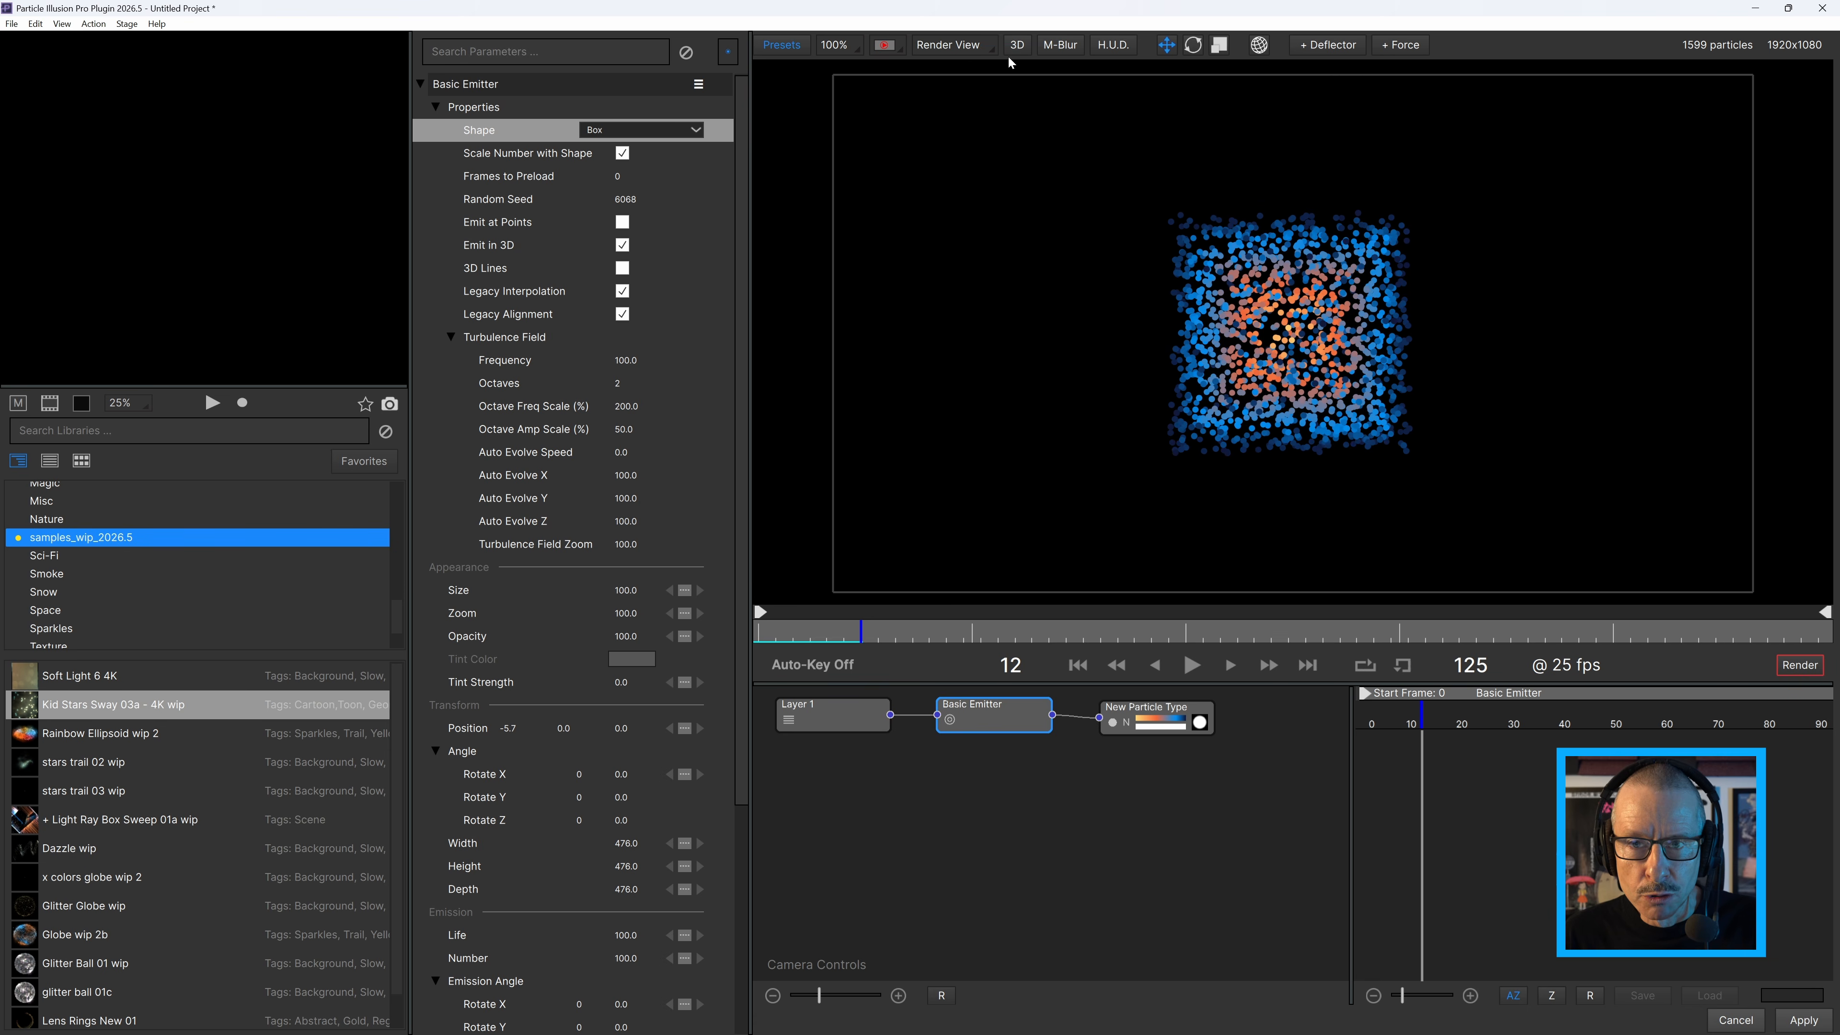
Set the Basic Emitter's shape back to Sphere and turn on the stage's heads-up display.
left_click(634, 132)
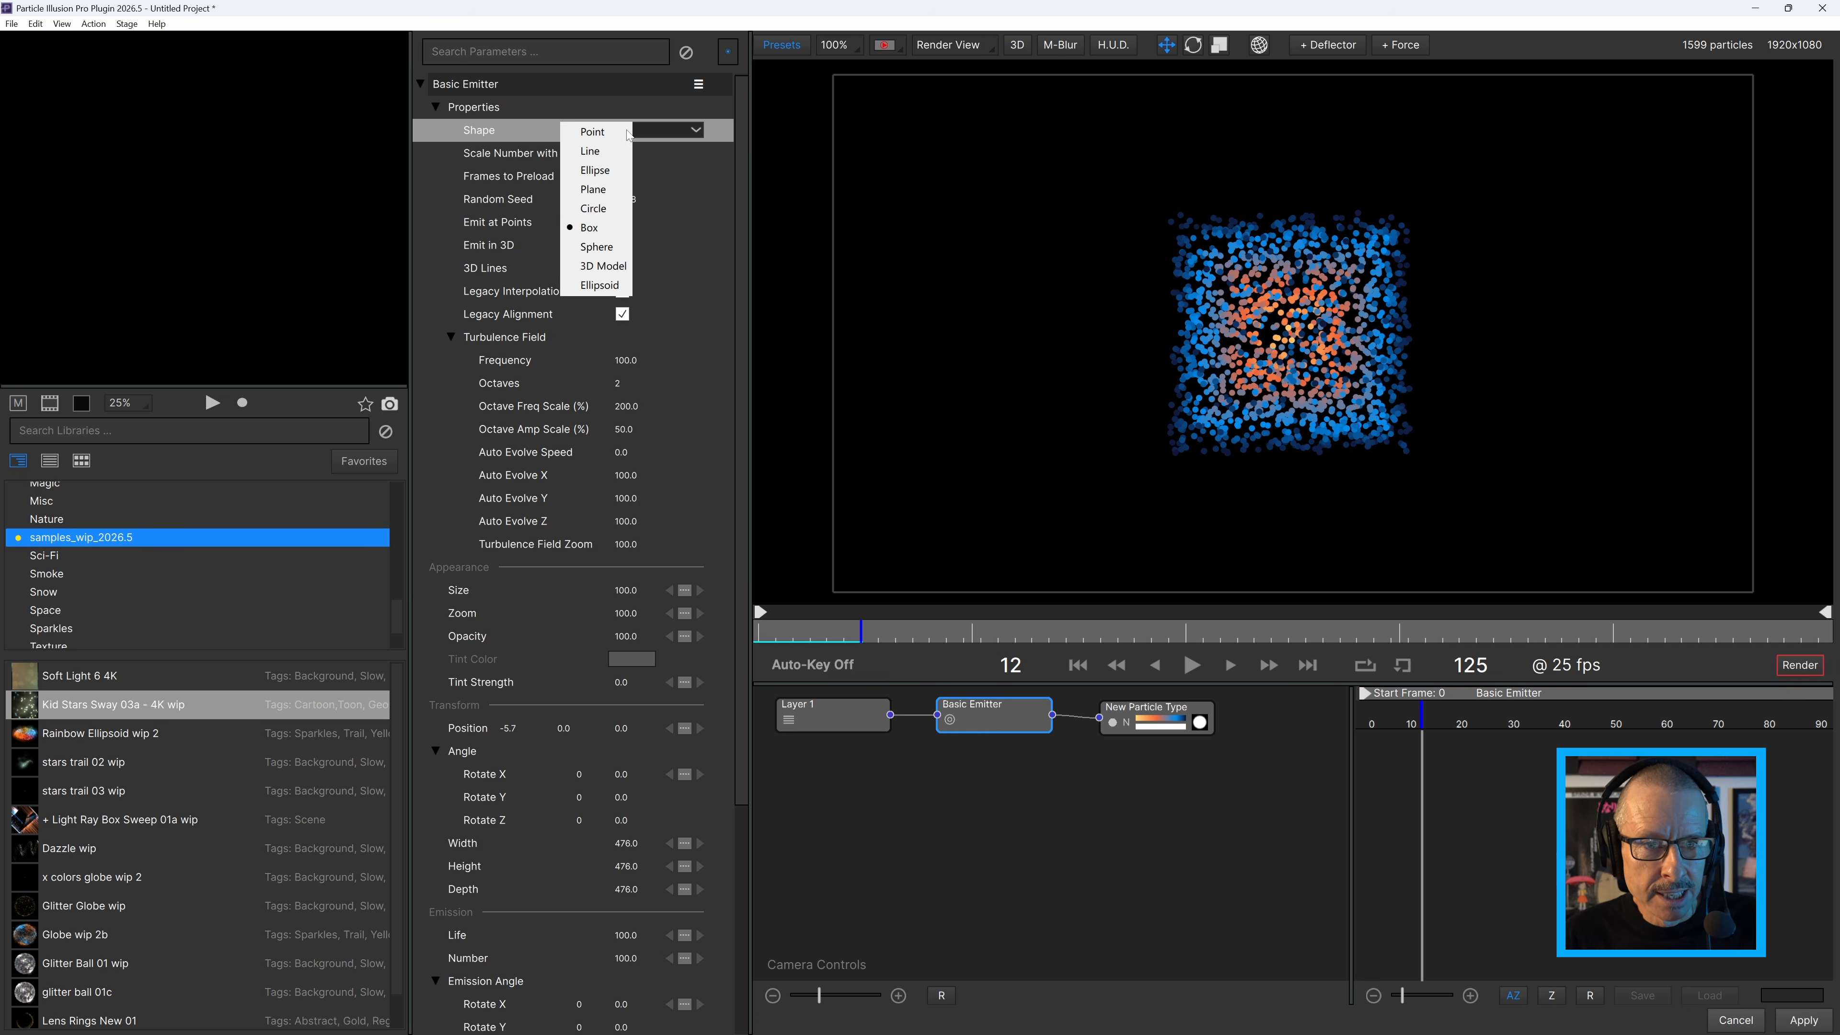
left_click(613, 249)
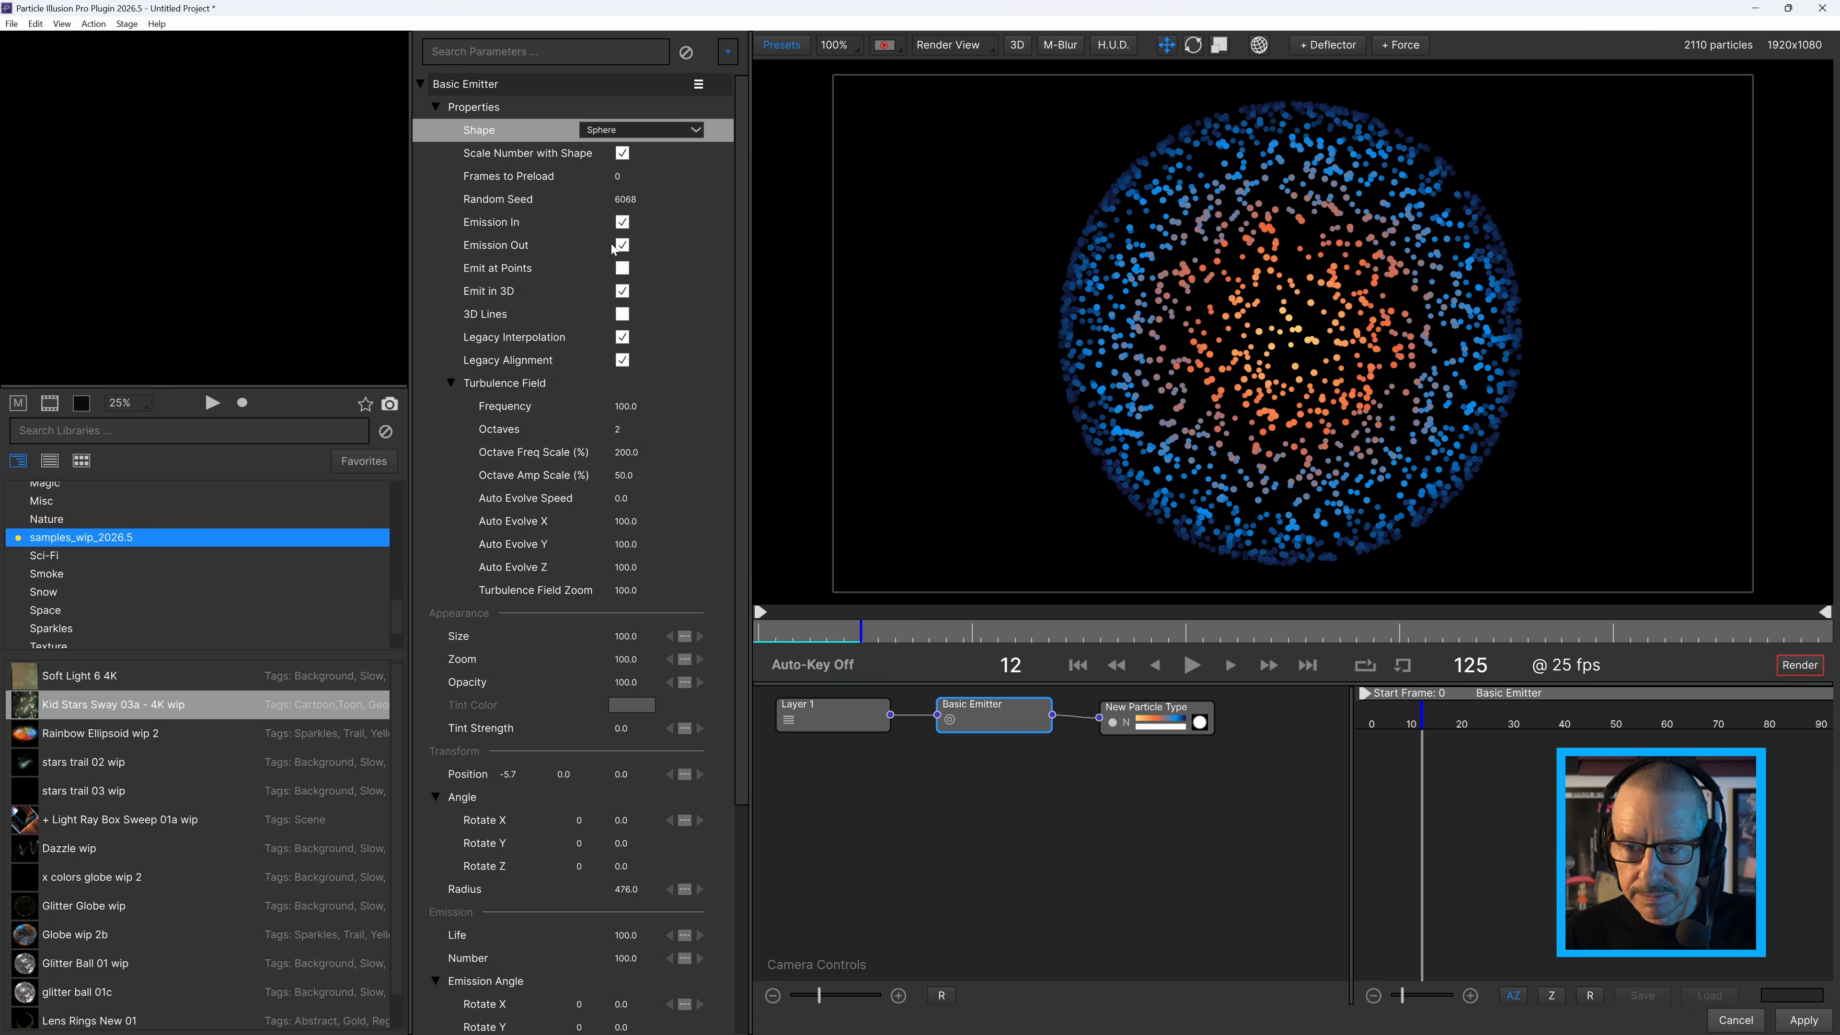
left_click(1113, 46)
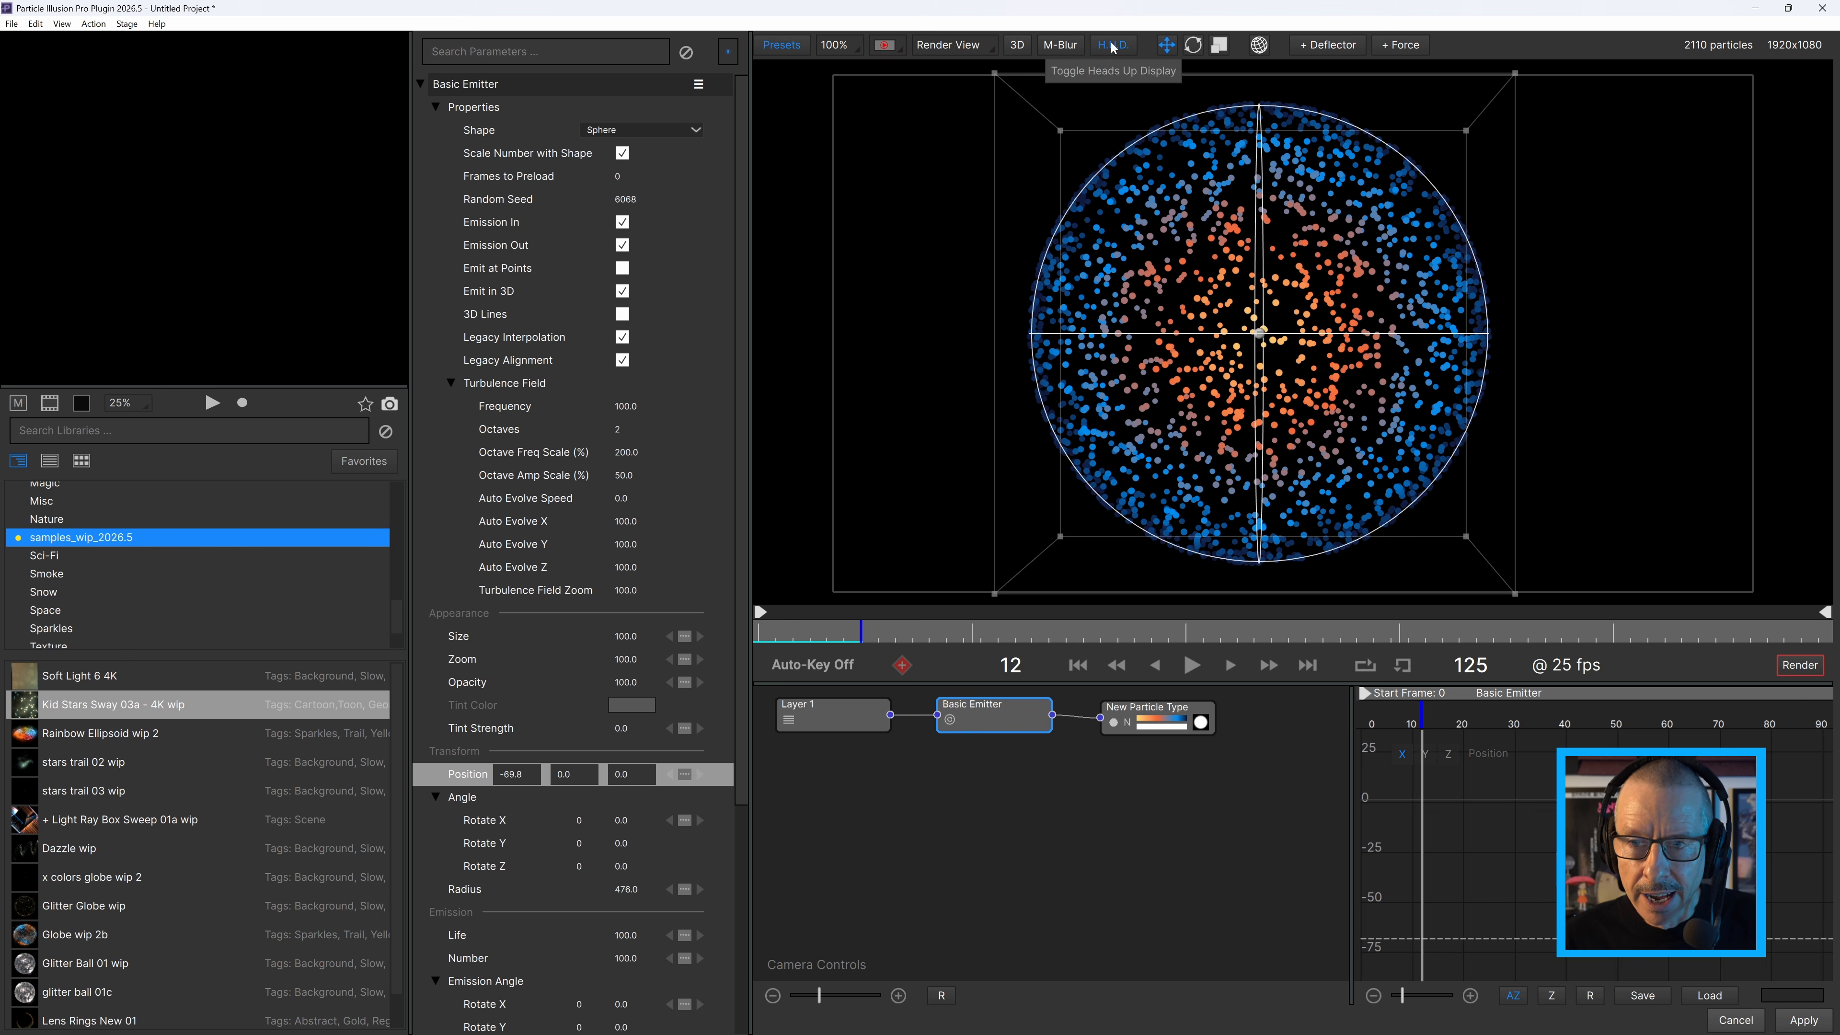
Check the particle type's Radial mapping settings and try shifting the sphere emitter along its X axis.
left_click(1261, 335)
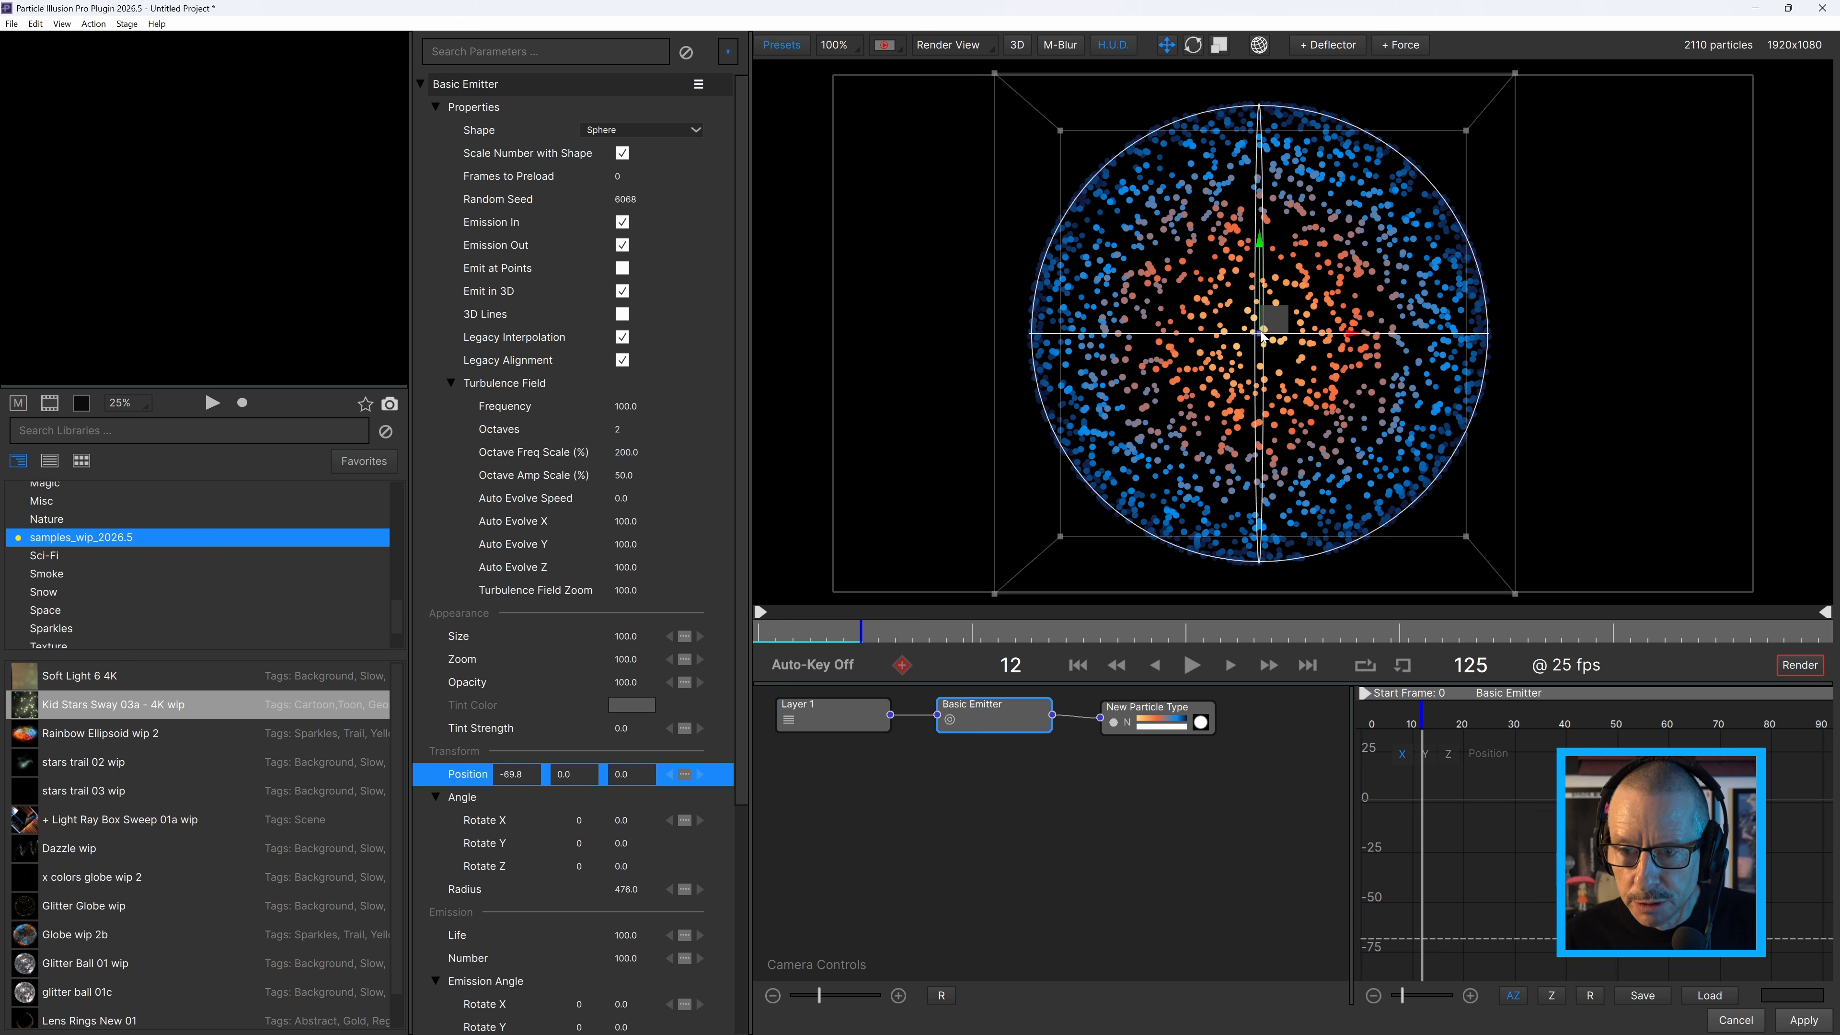
left_click(1146, 710)
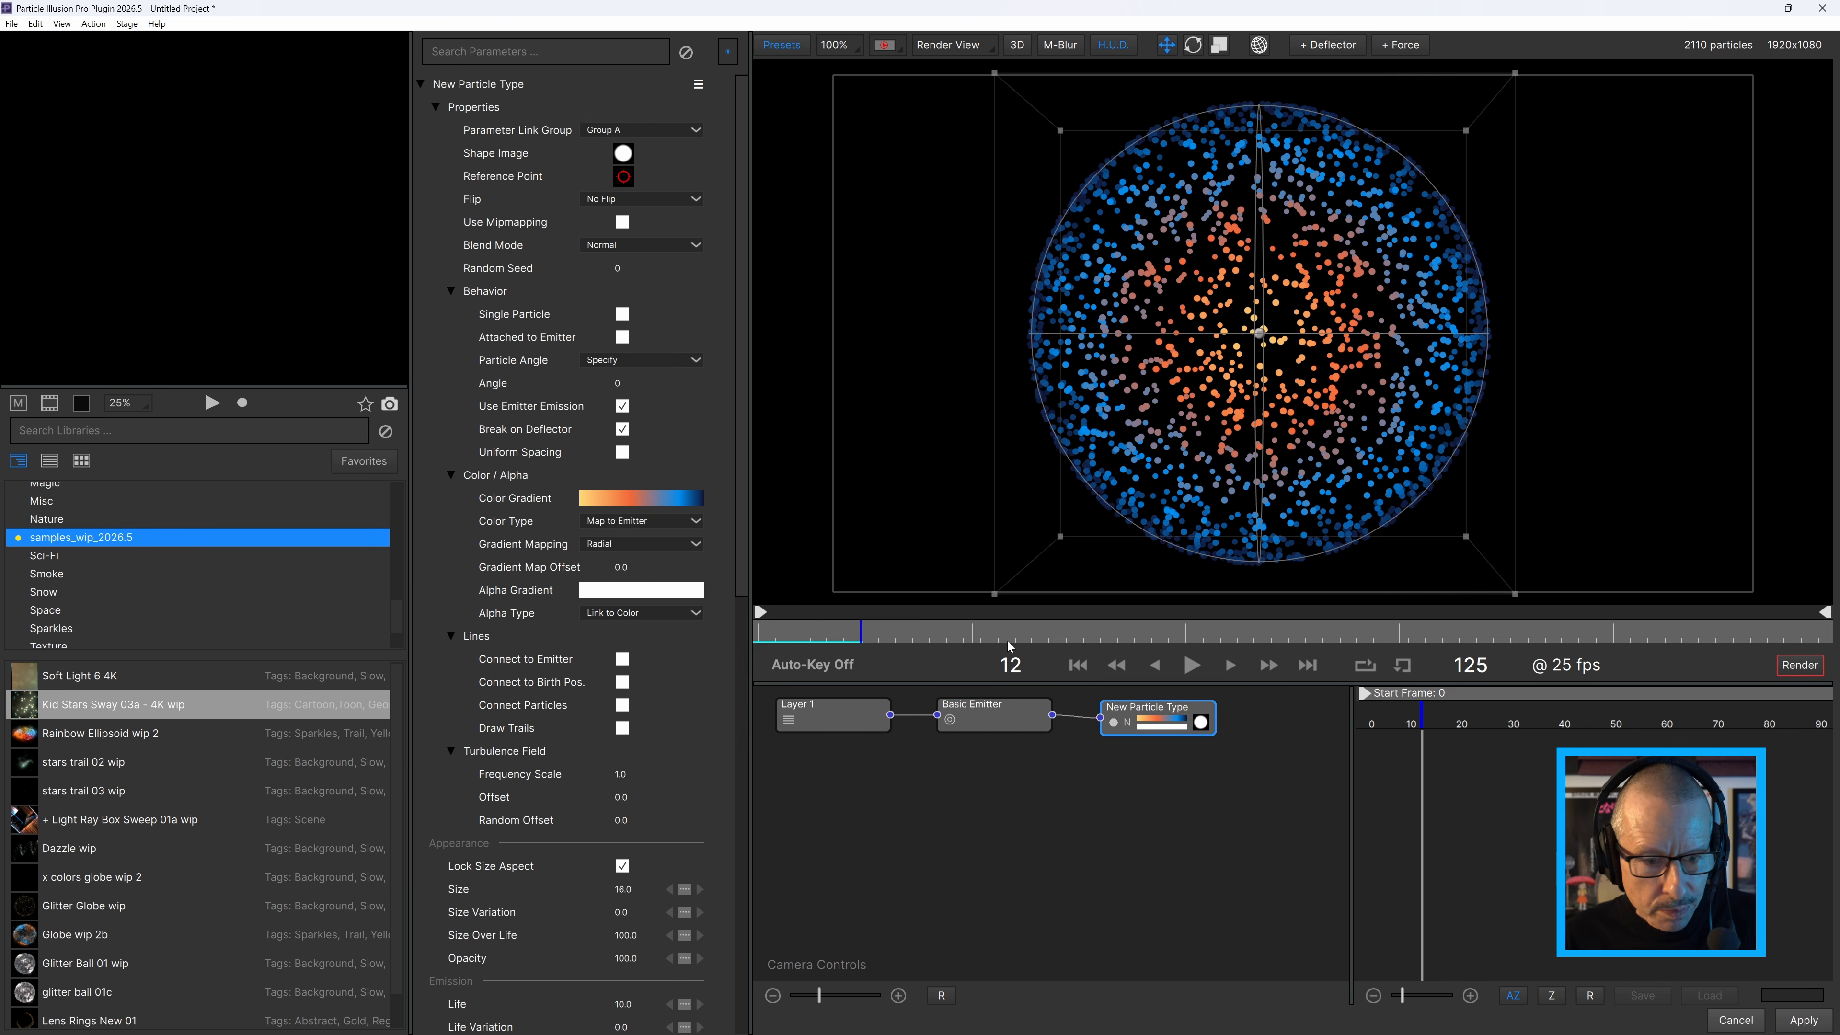
left_click(1261, 335)
mouse_move(1330, 338)
left_mouse_down()
mouse_move(992, 339)
mouse_move(1659, 327)
mouse_move(1425, 325)
mouse_move(1321, 358)
left_mouse_up()
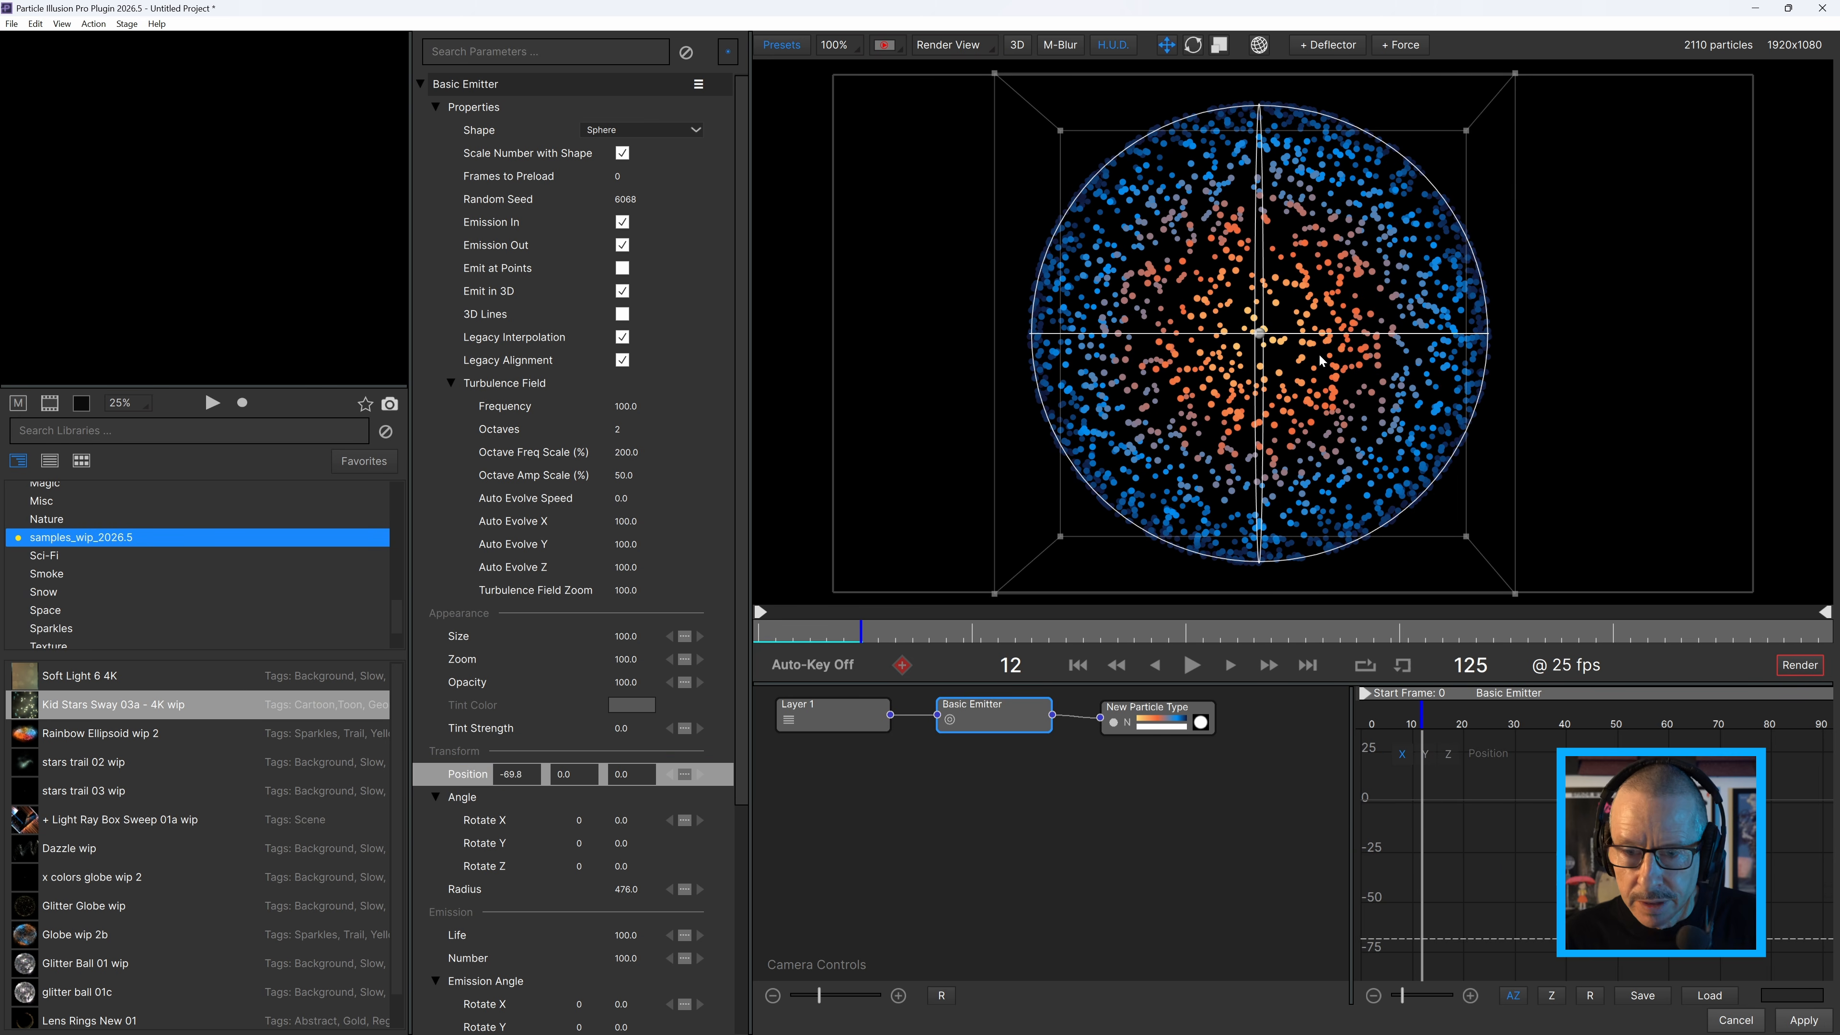
Set the particle type's Gradient Mapping to Angular, try moving the emitter along X and undo the move.
left_click(1142, 709)
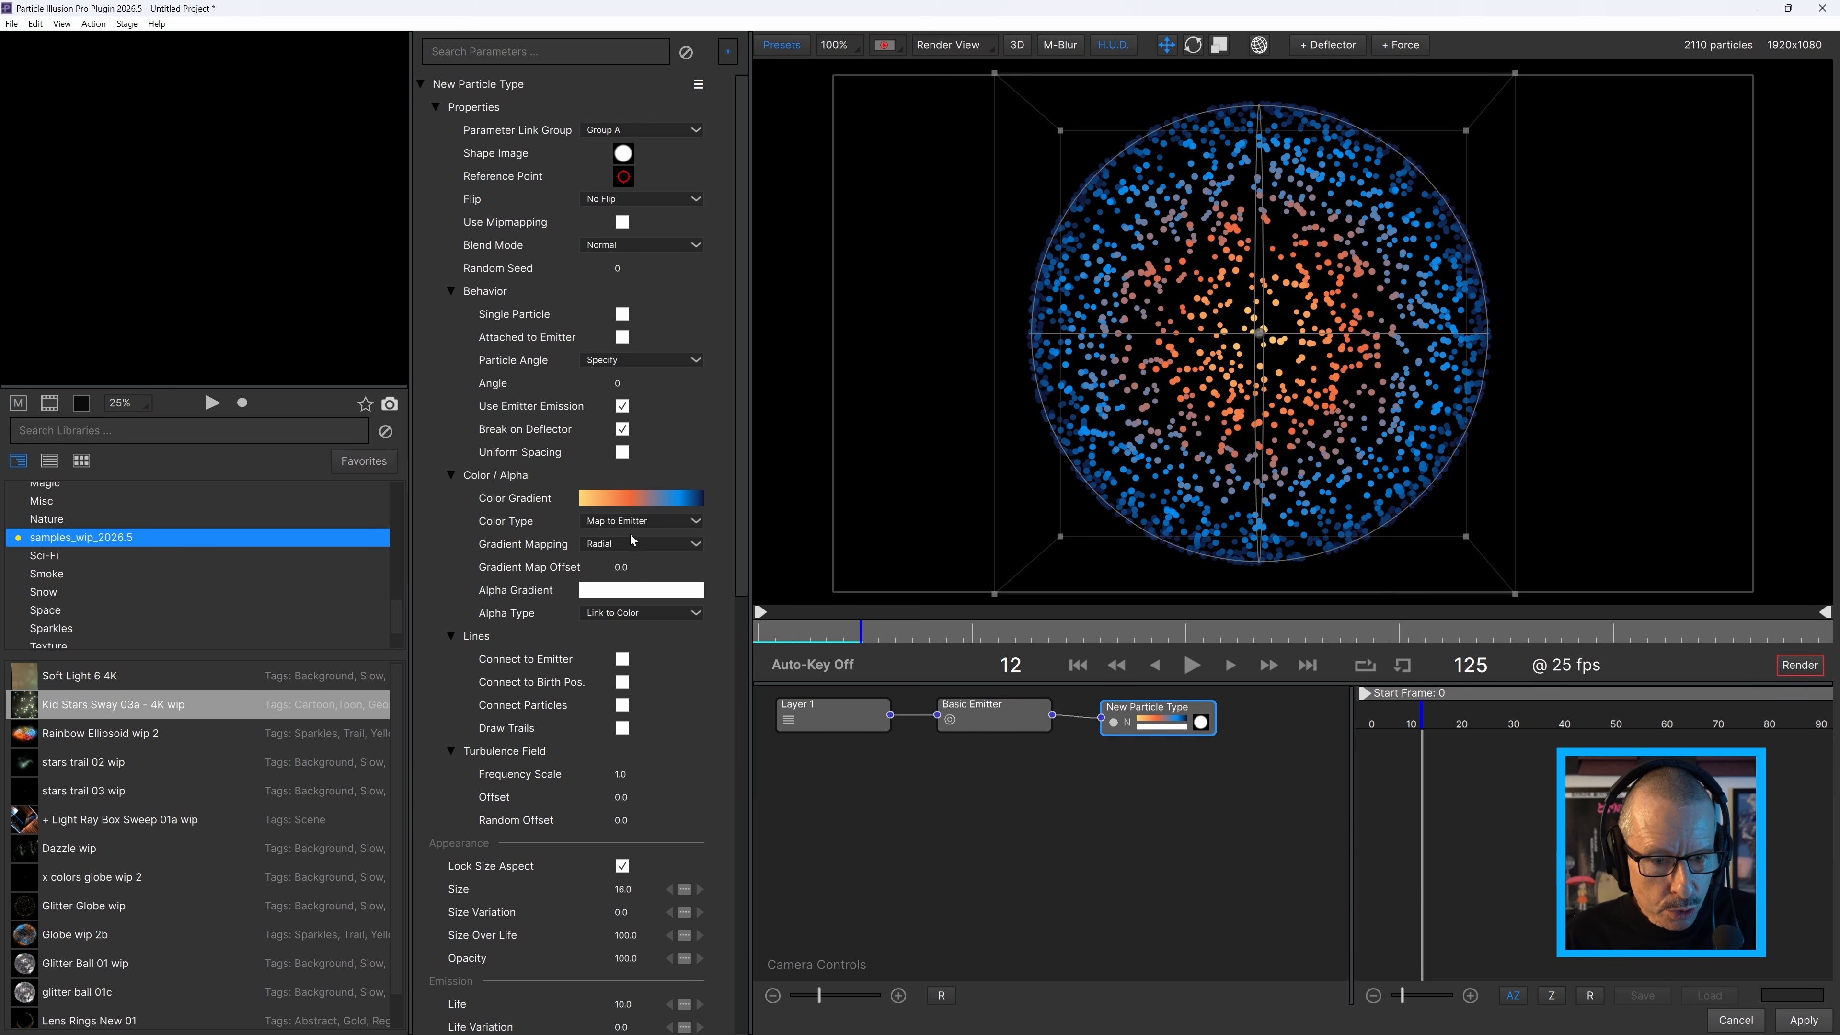
left_click(637, 543)
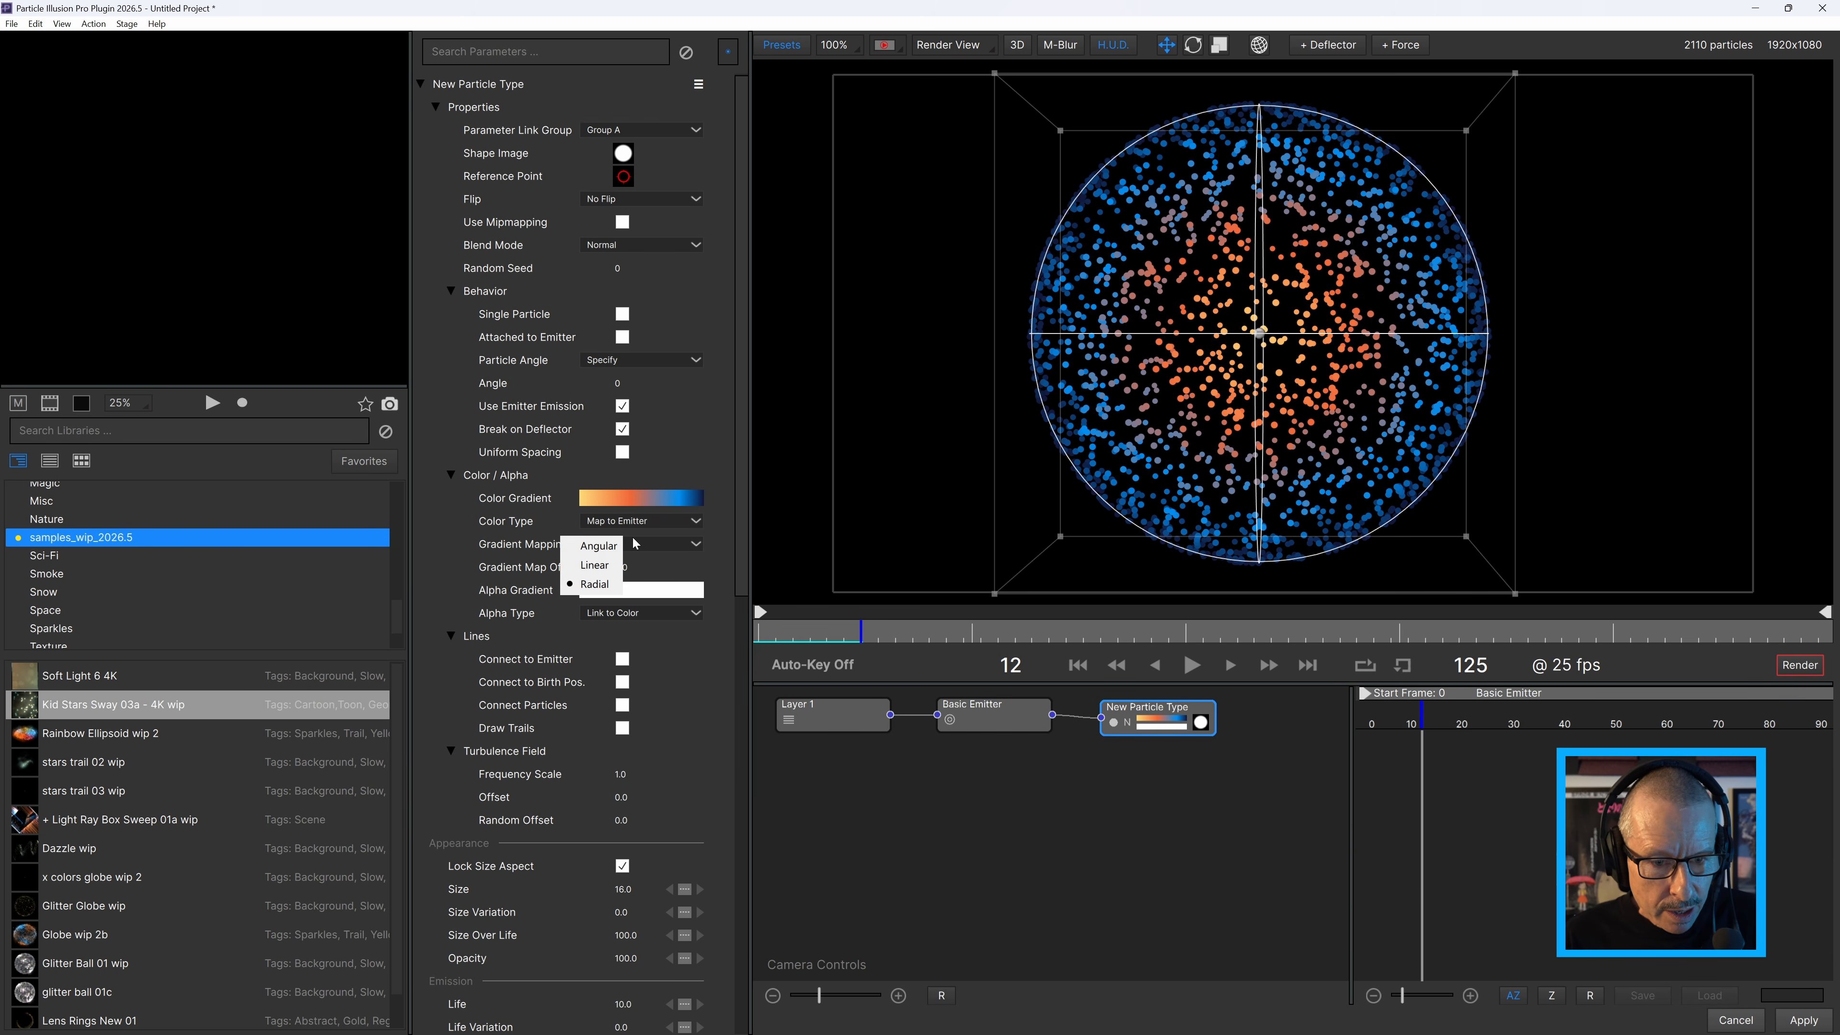
left_click(608, 547)
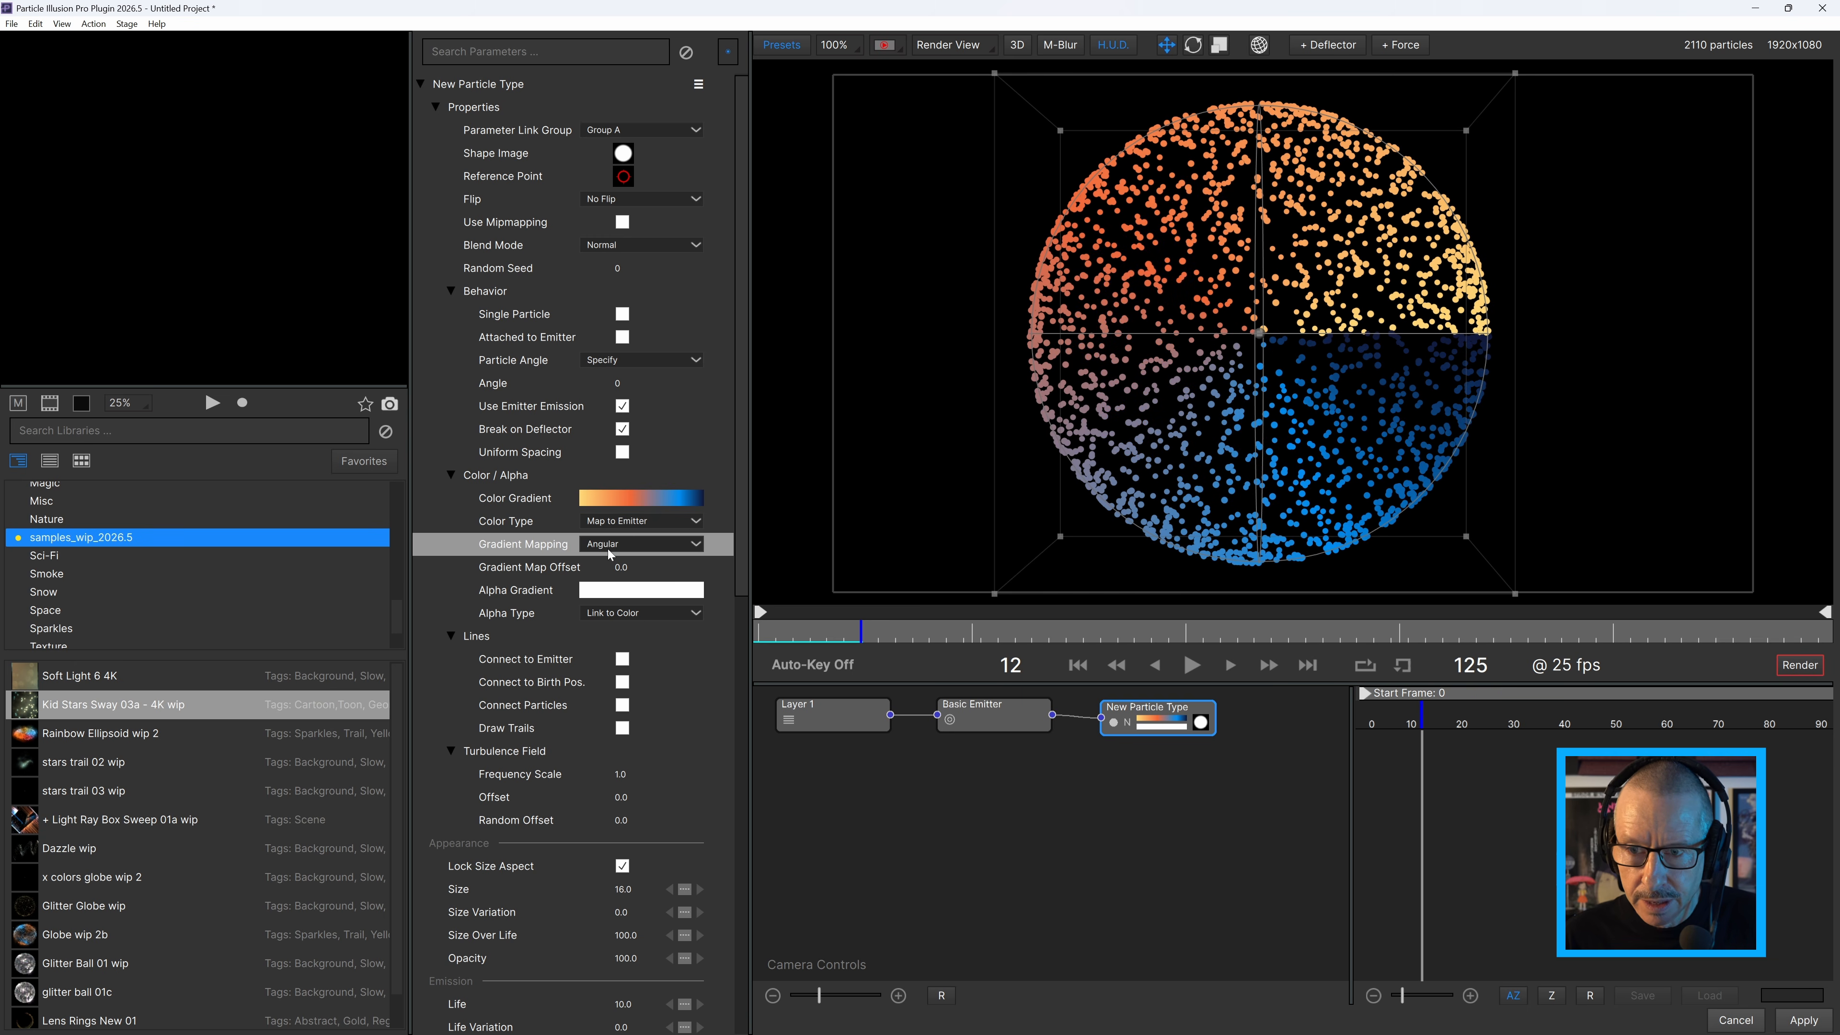
left_click(1308, 342)
left_click_drag(1337, 339, 1414, 335)
key("ctrl+z")
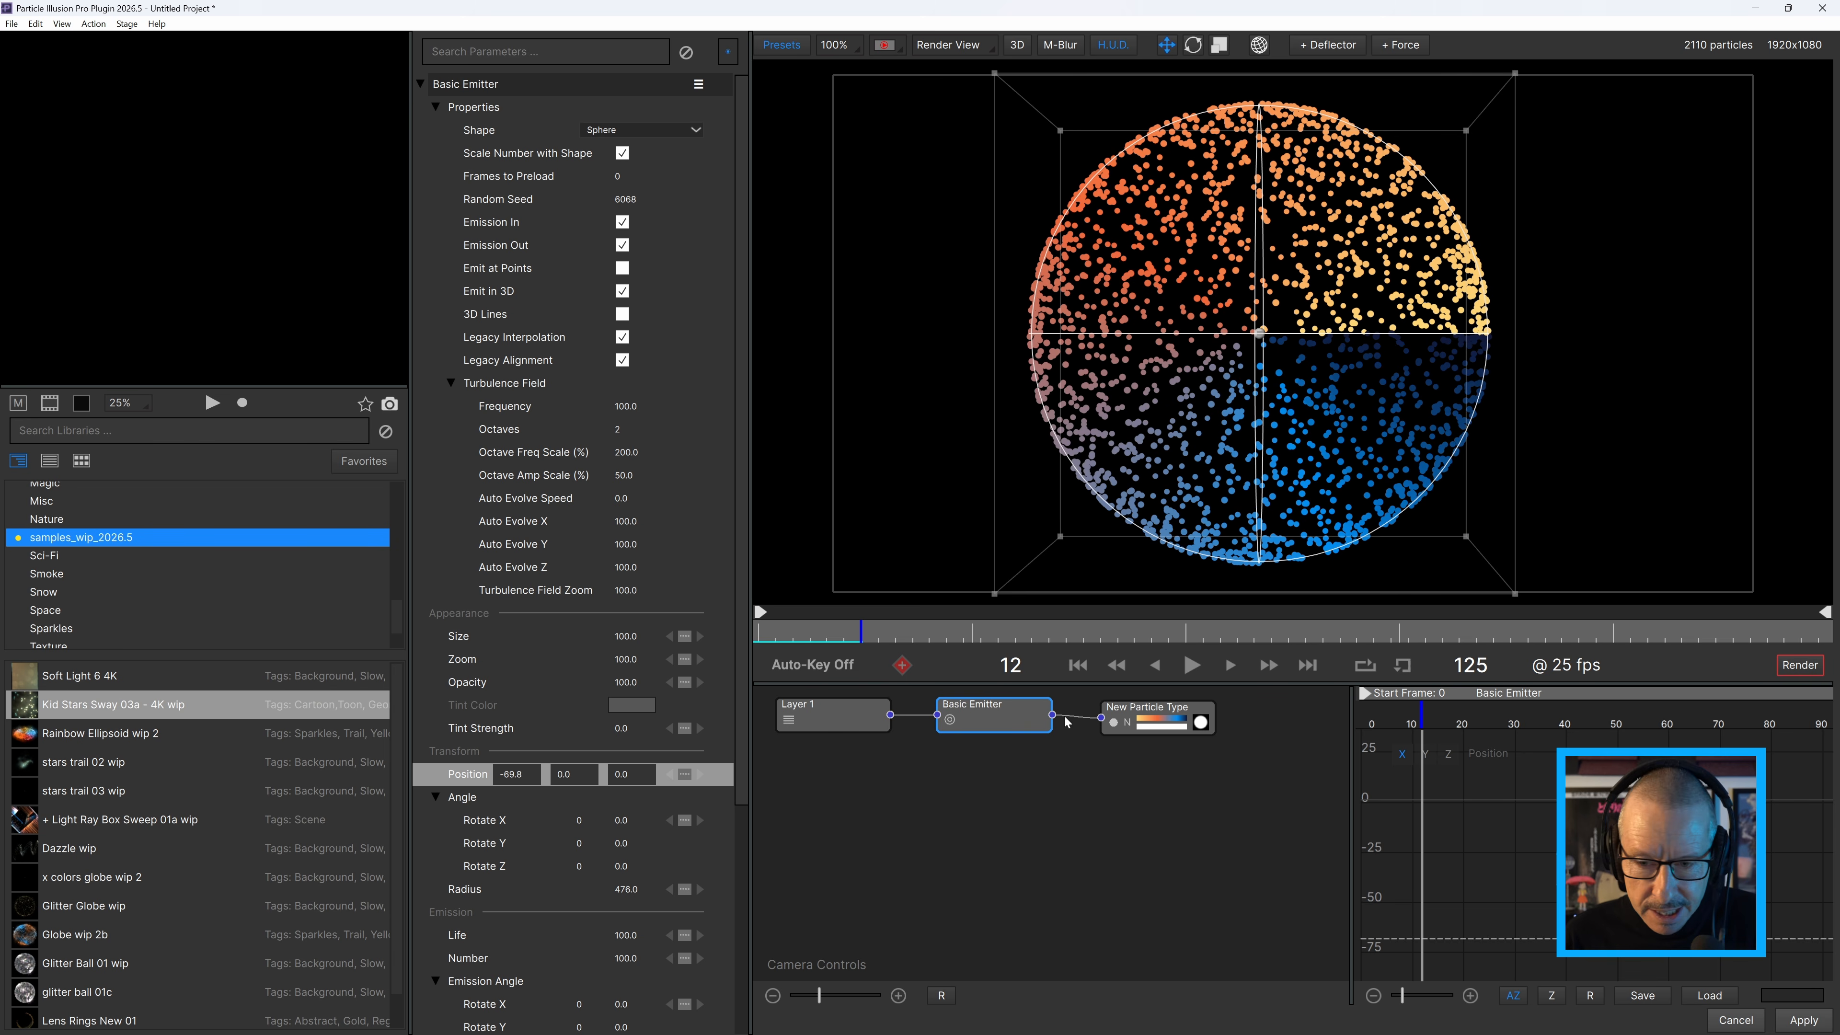
Change the particle type's Color Type to Map to World.
left_click(1131, 720)
left_click(641, 533)
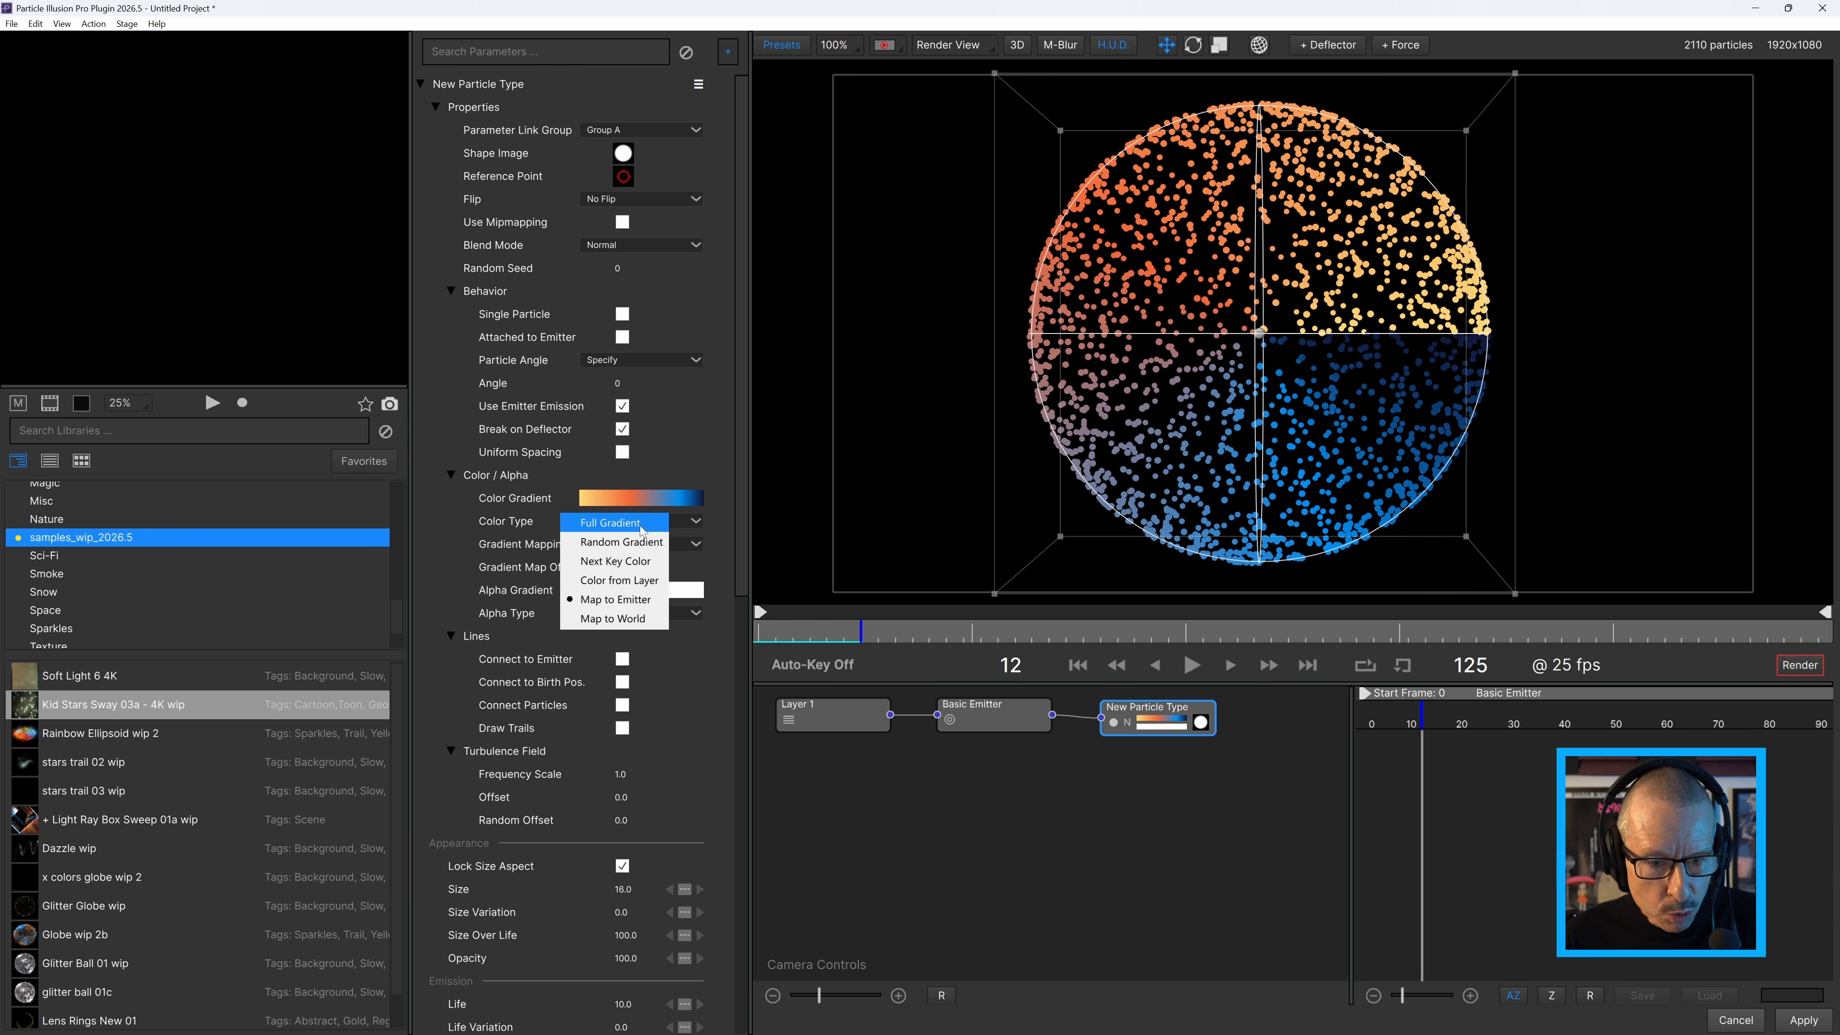
left_click(605, 600)
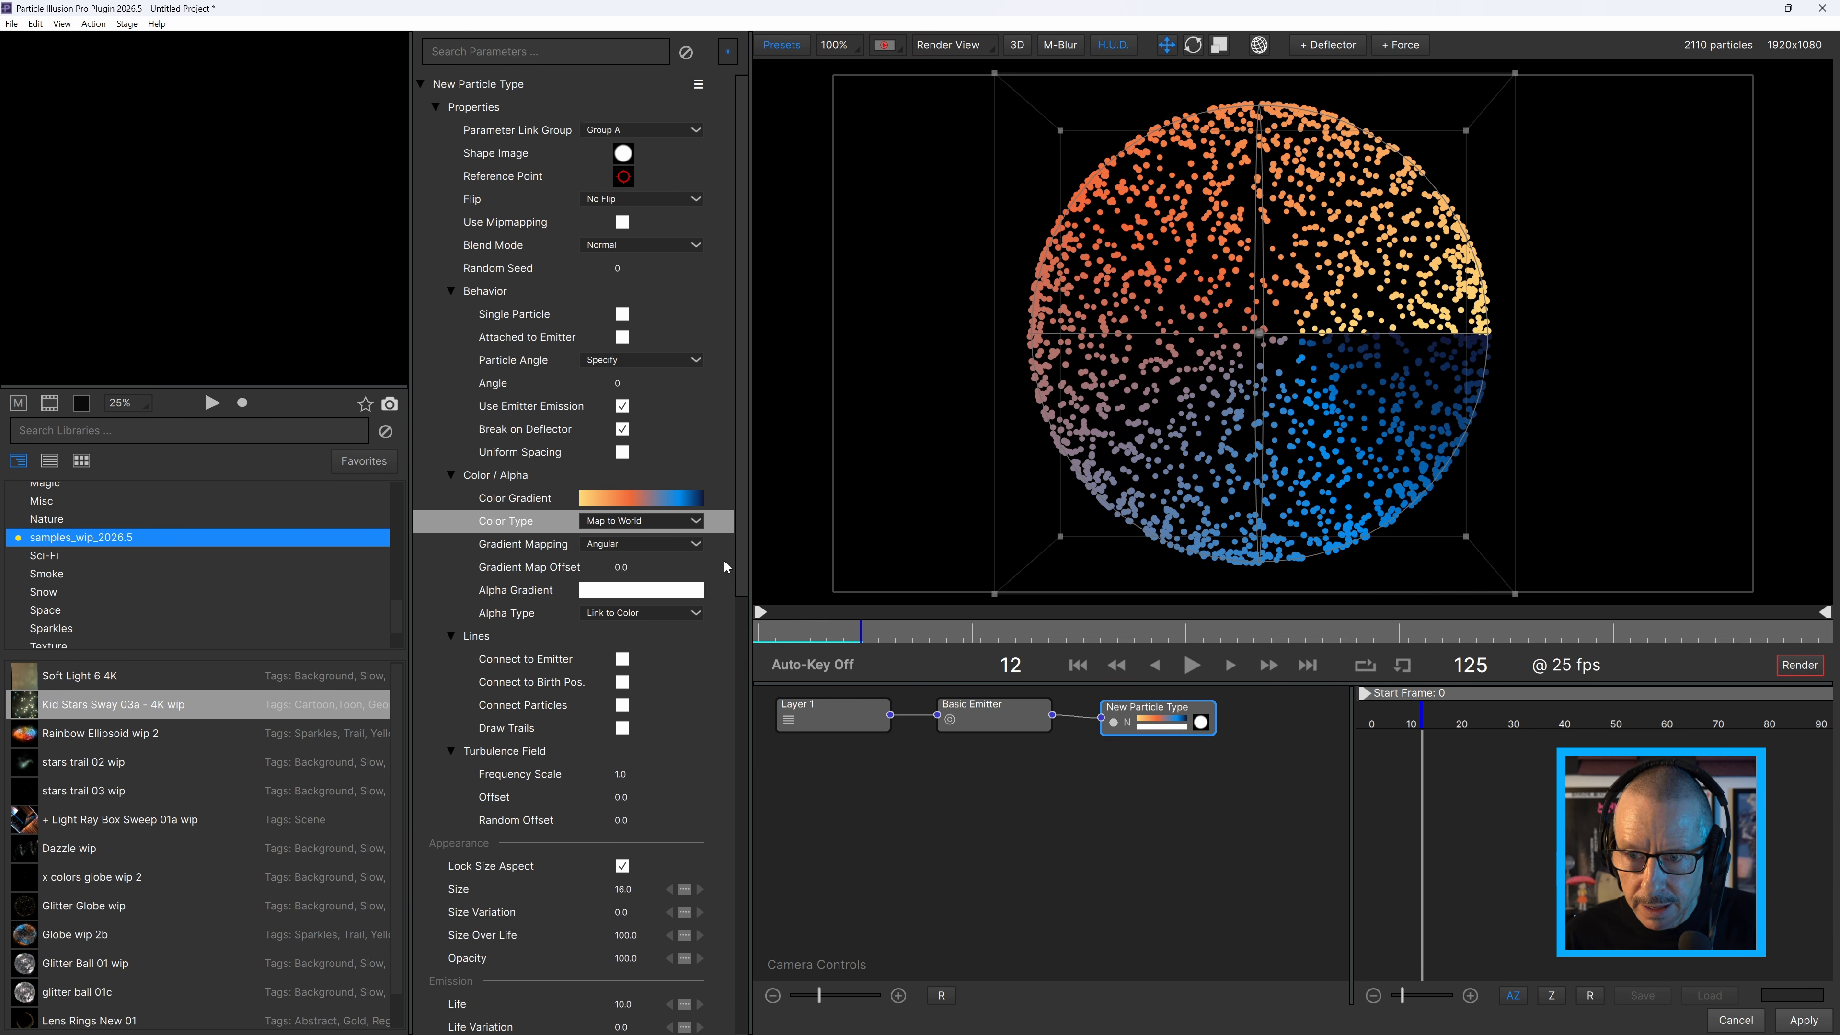
Try moving the emitter right along X under the world-mapped angular gradient and undo the move.
left_click(1261, 332)
left_click_drag(1335, 337, 1552, 324)
key("ctrl+z")
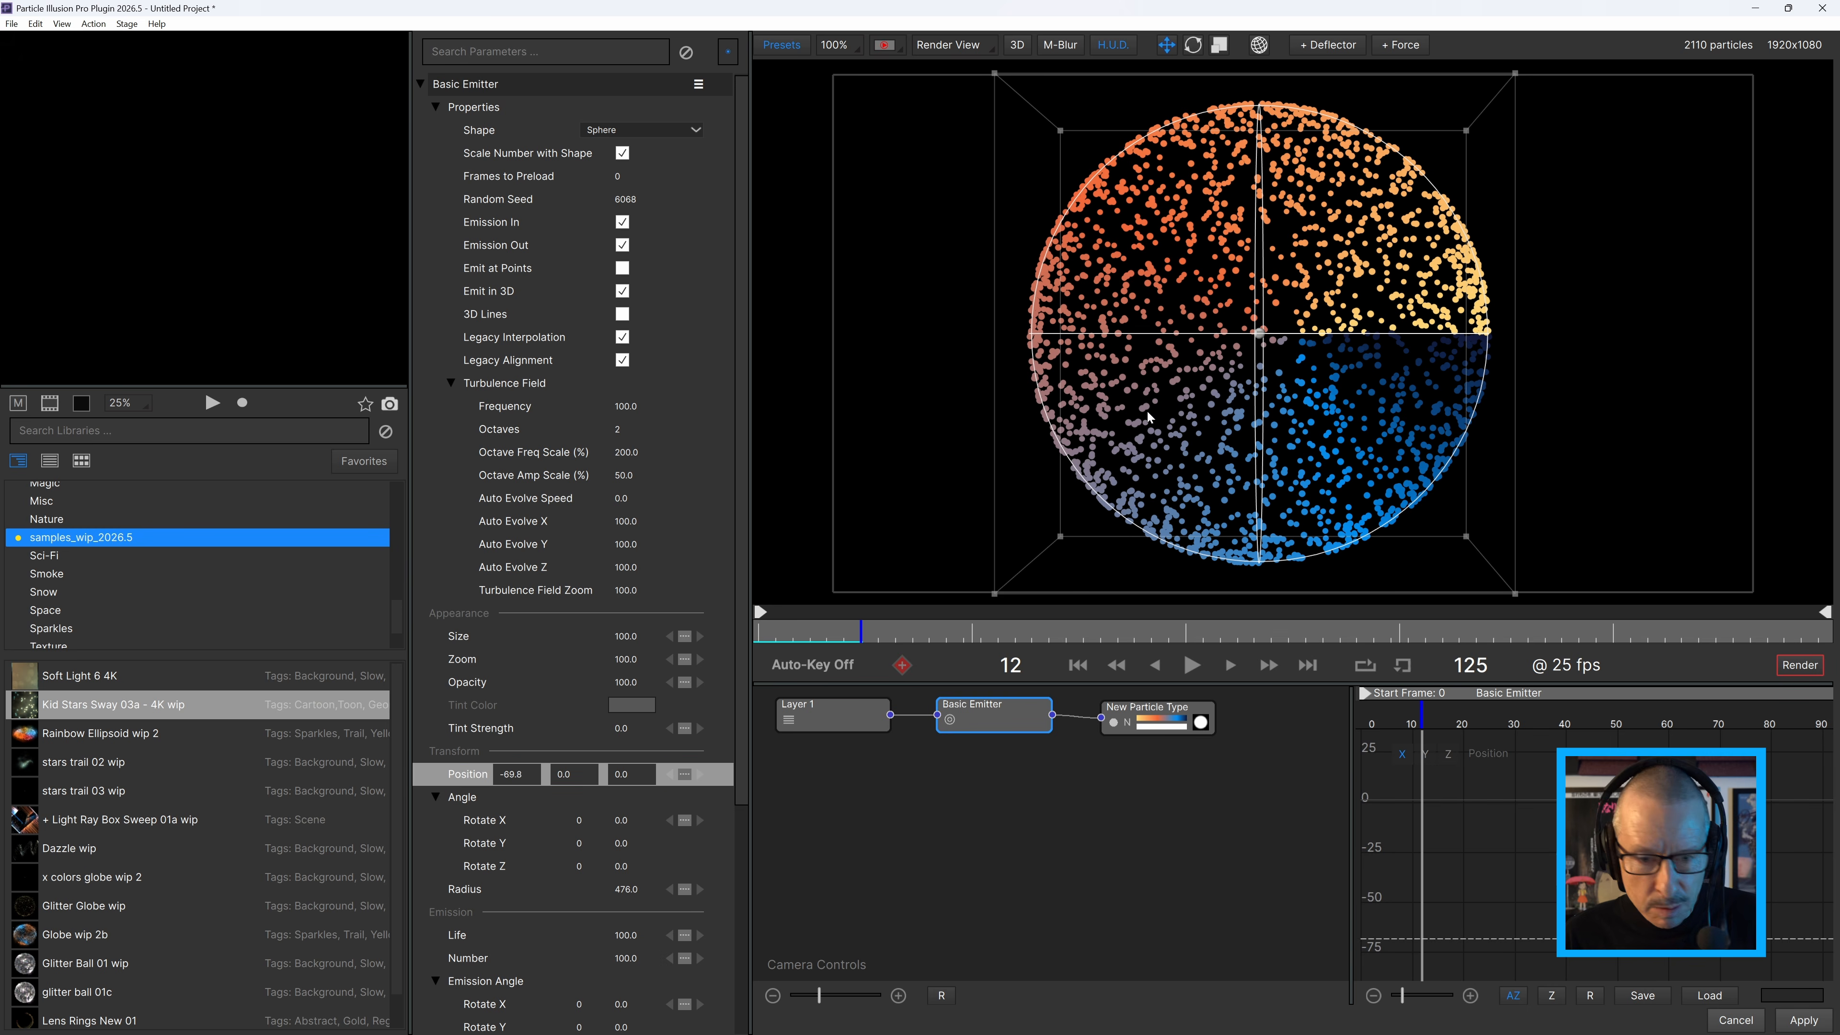
Set the particle type's Gradient Mapping to Linear.
left_click(1126, 712)
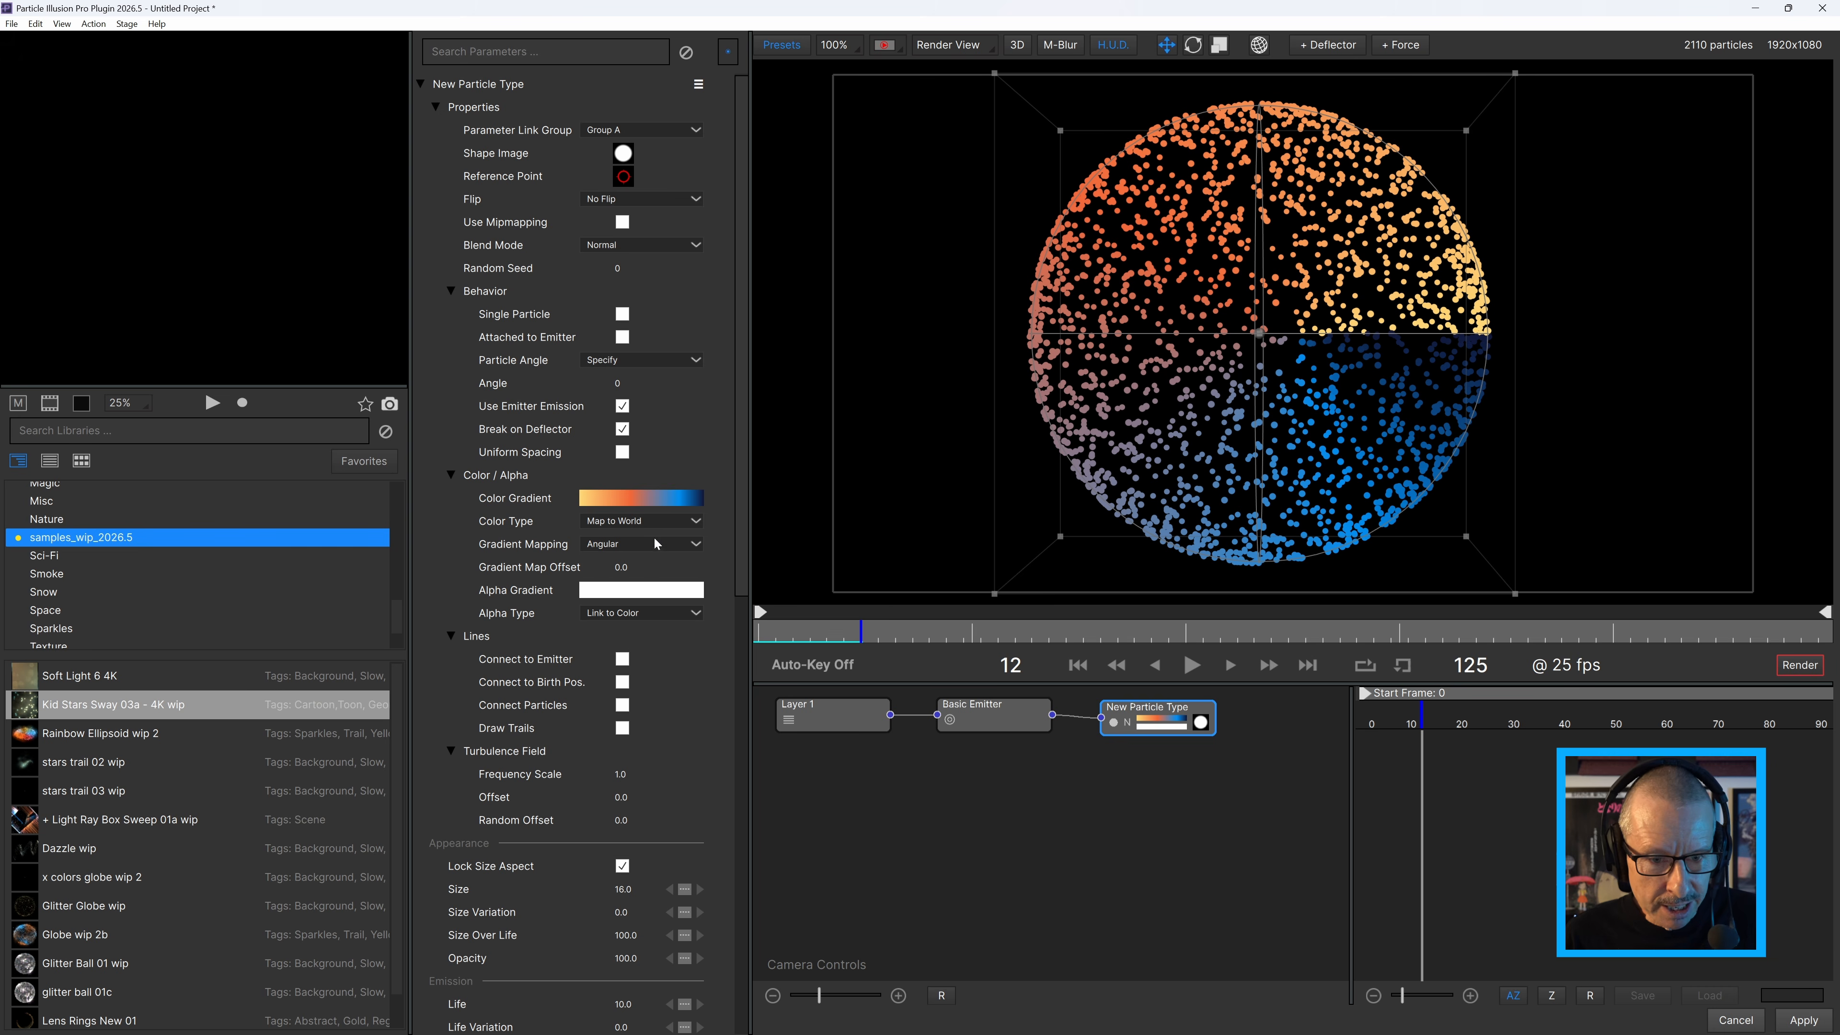
left_click(655, 543)
left_click(604, 567)
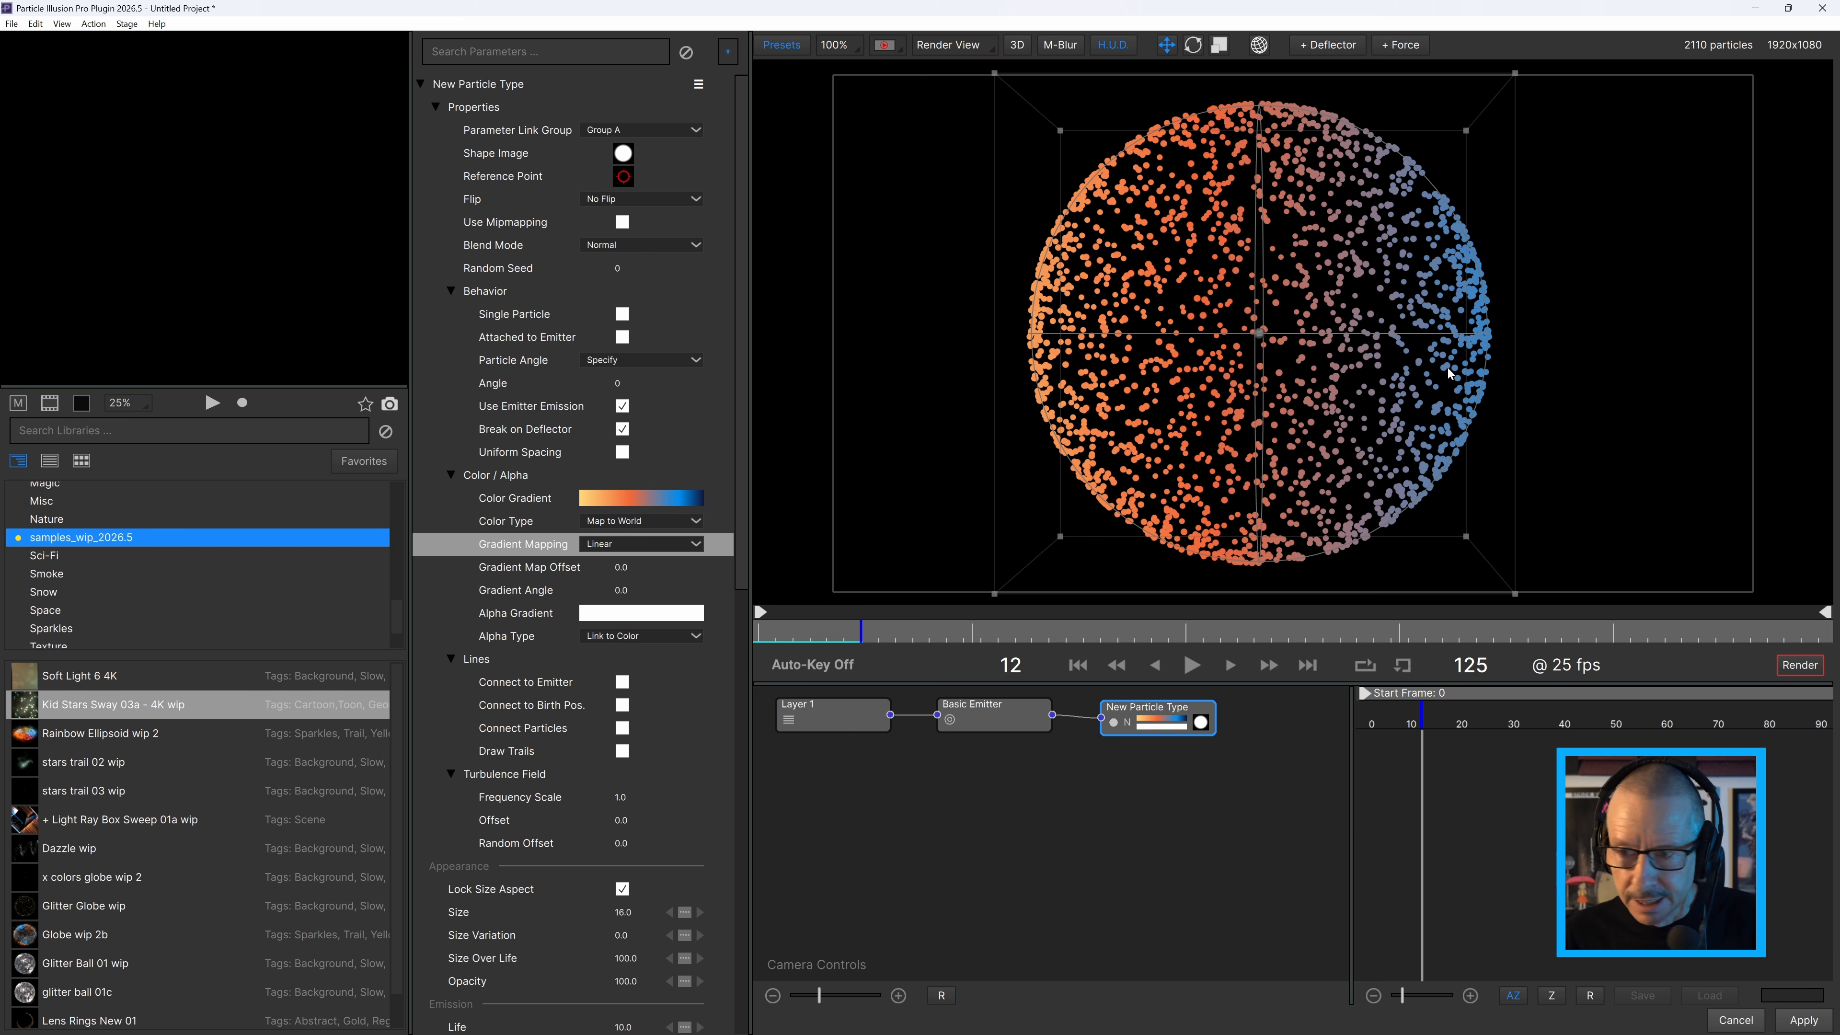
Try moving the emitter along X to about 408.3 under the world-mapped linear gradient and undo the move.
left_click(1261, 338)
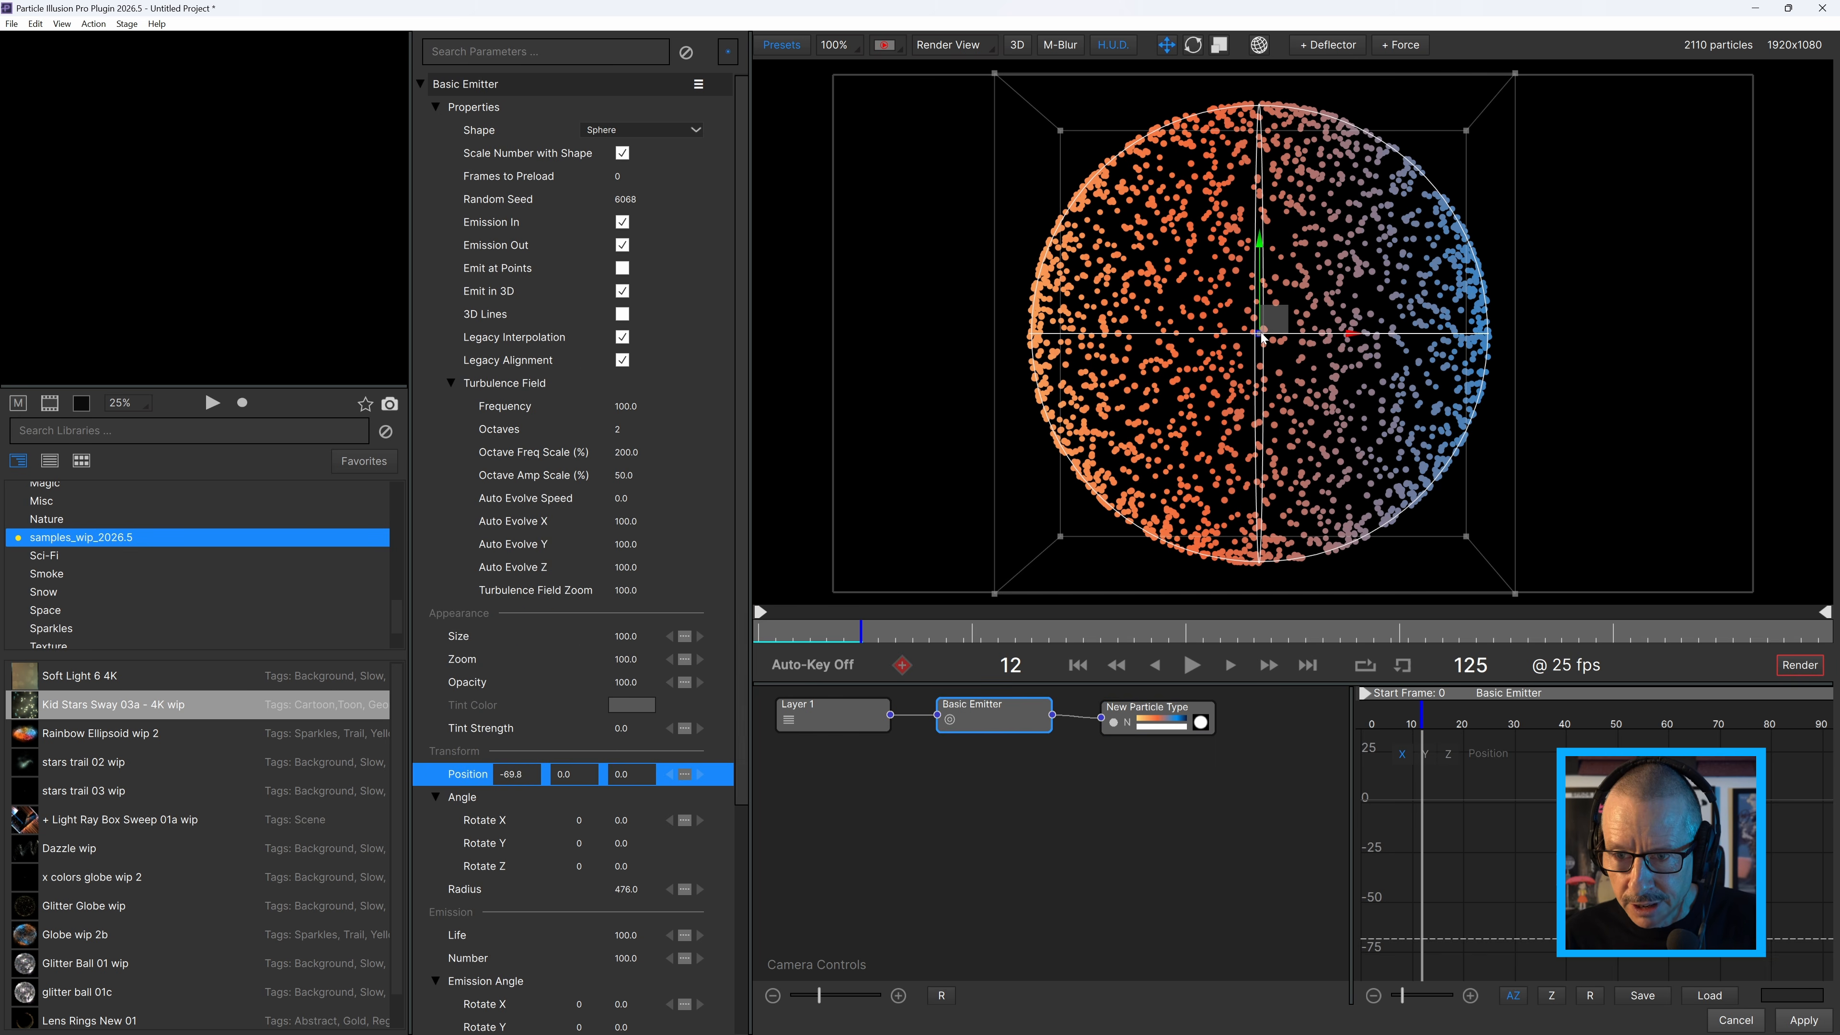
left_click_drag(1351, 338, 1567, 325)
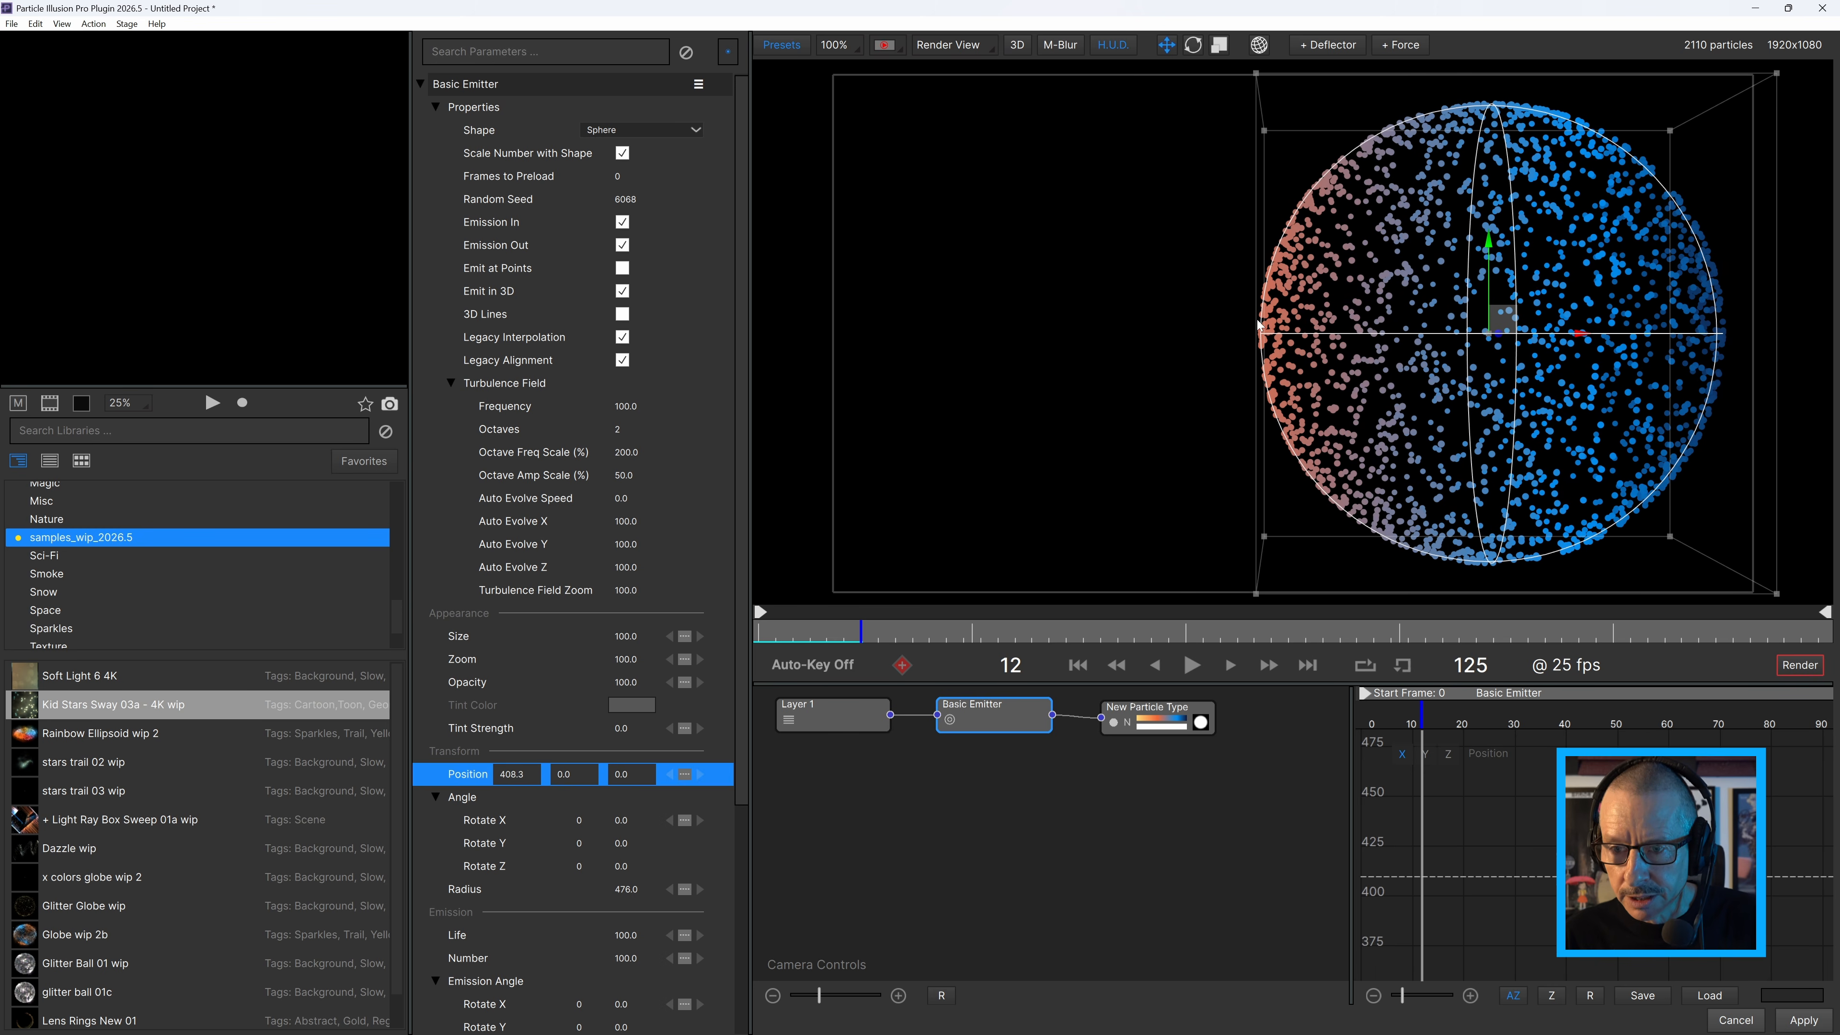
key("ctrl+z")
Duplicate the Basic Emitter, move the original sphere left so it partly overlaps the copy, and select the copy.
right_click(996, 725)
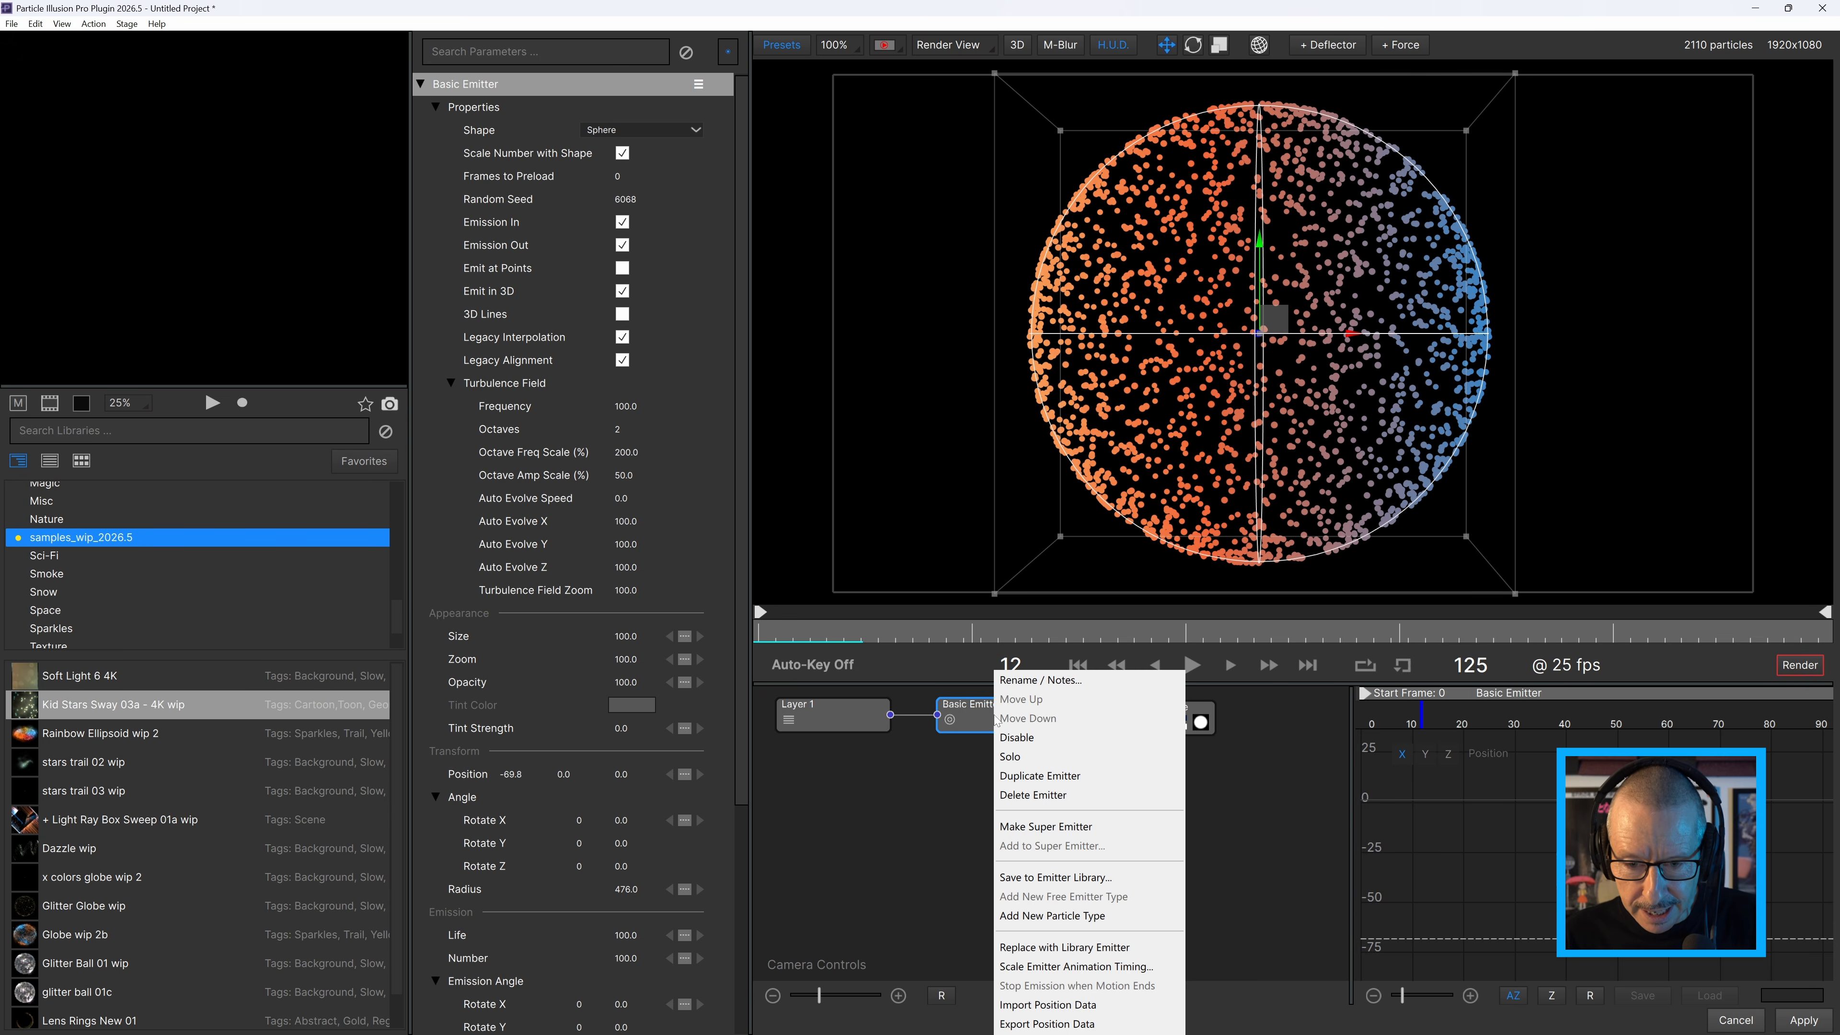
left_click(1026, 777)
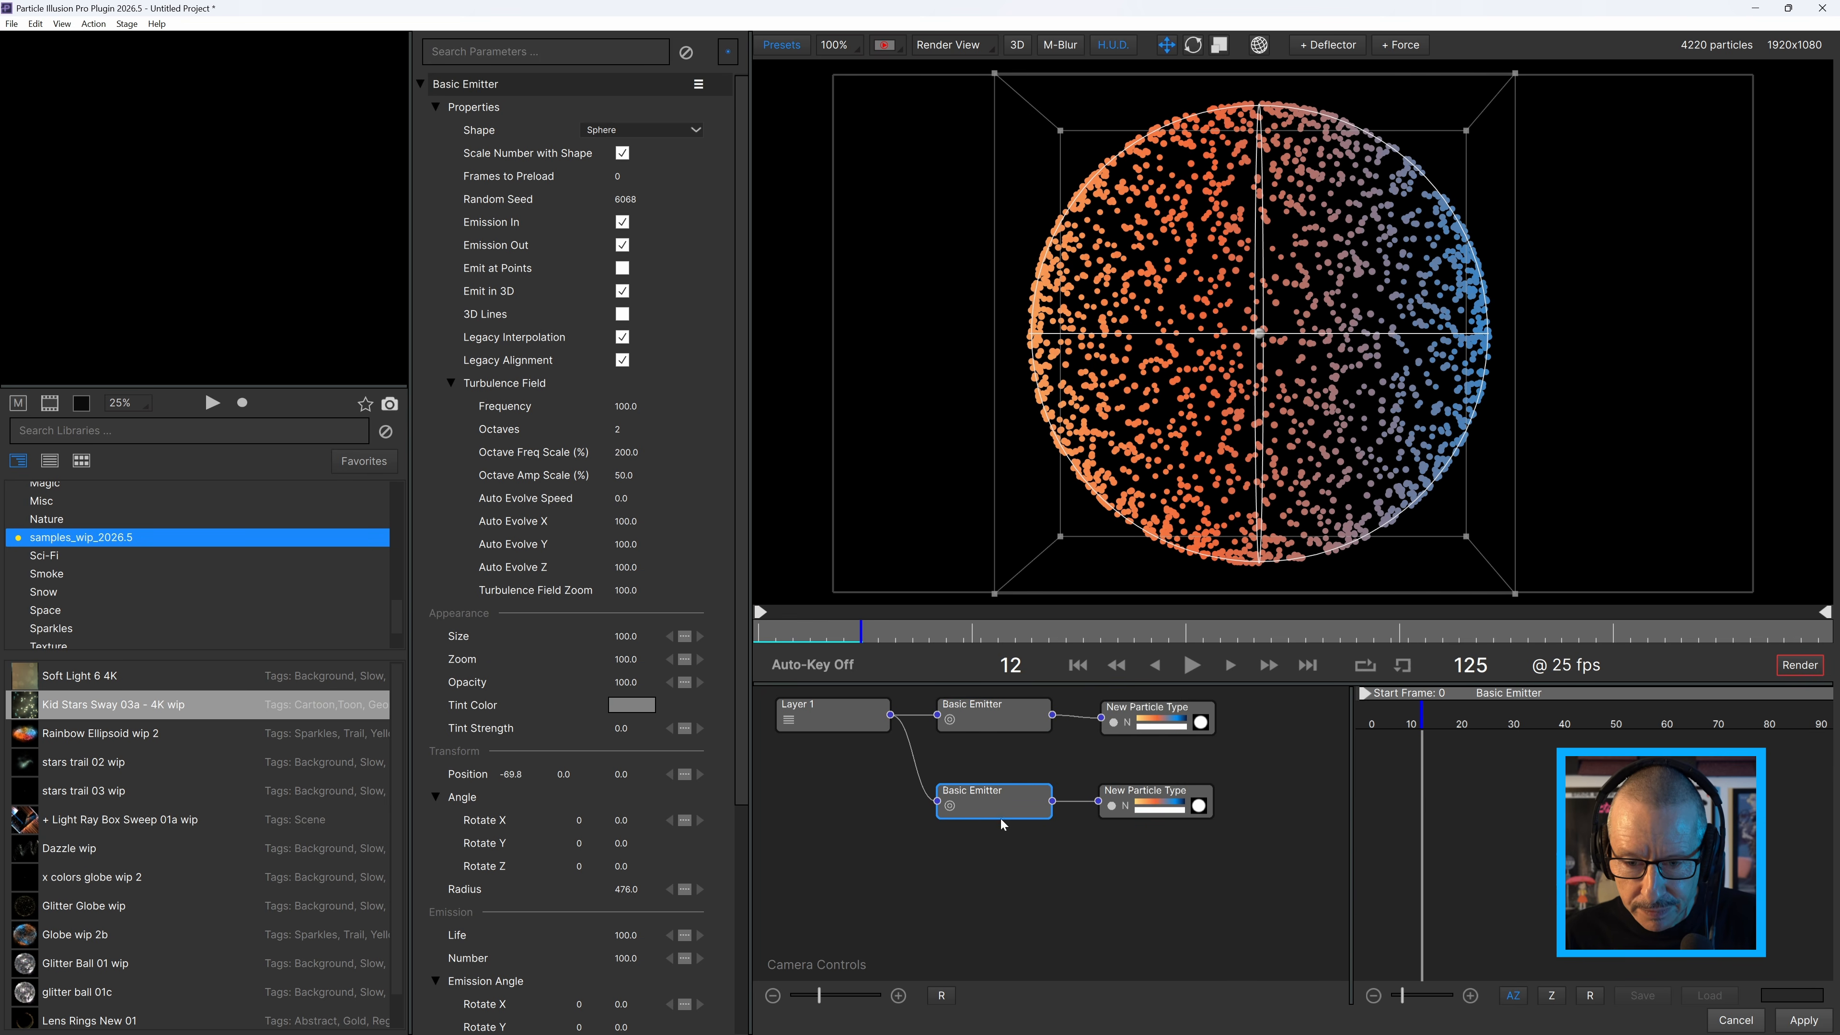
left_click(995, 718)
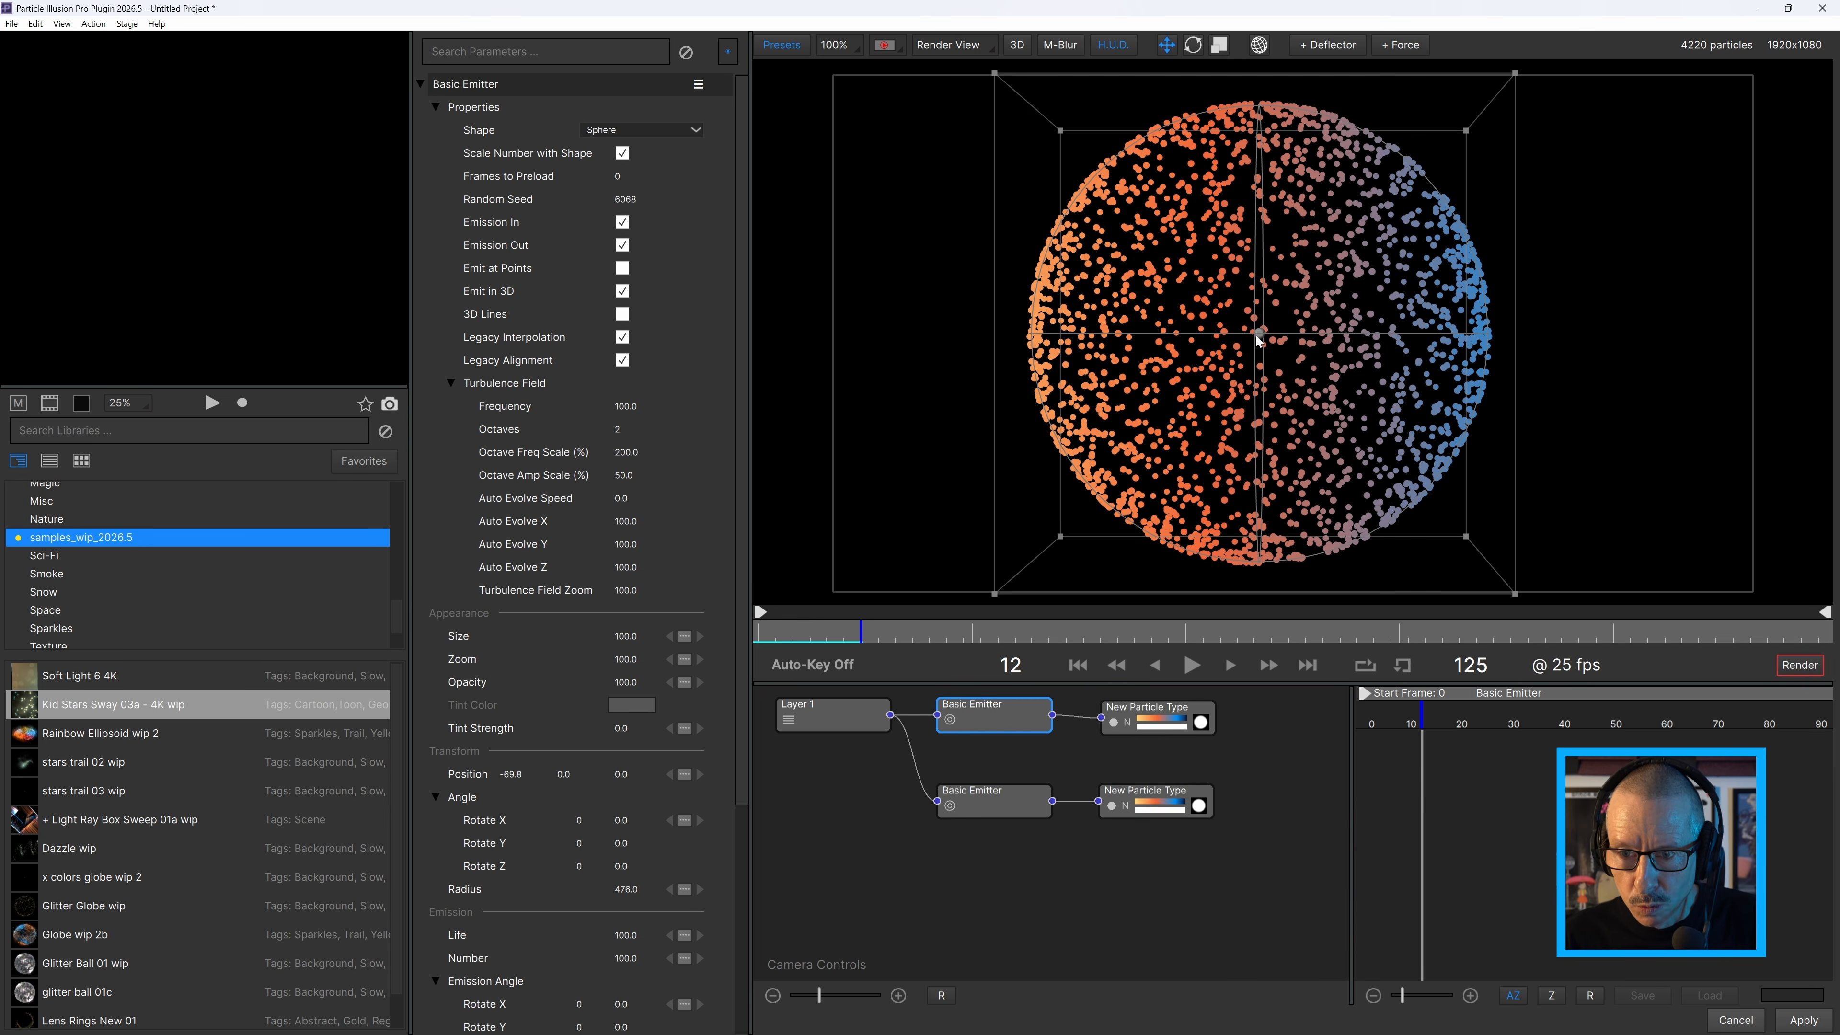
left_click_drag(1257, 340, 996, 348)
left_click(1256, 368)
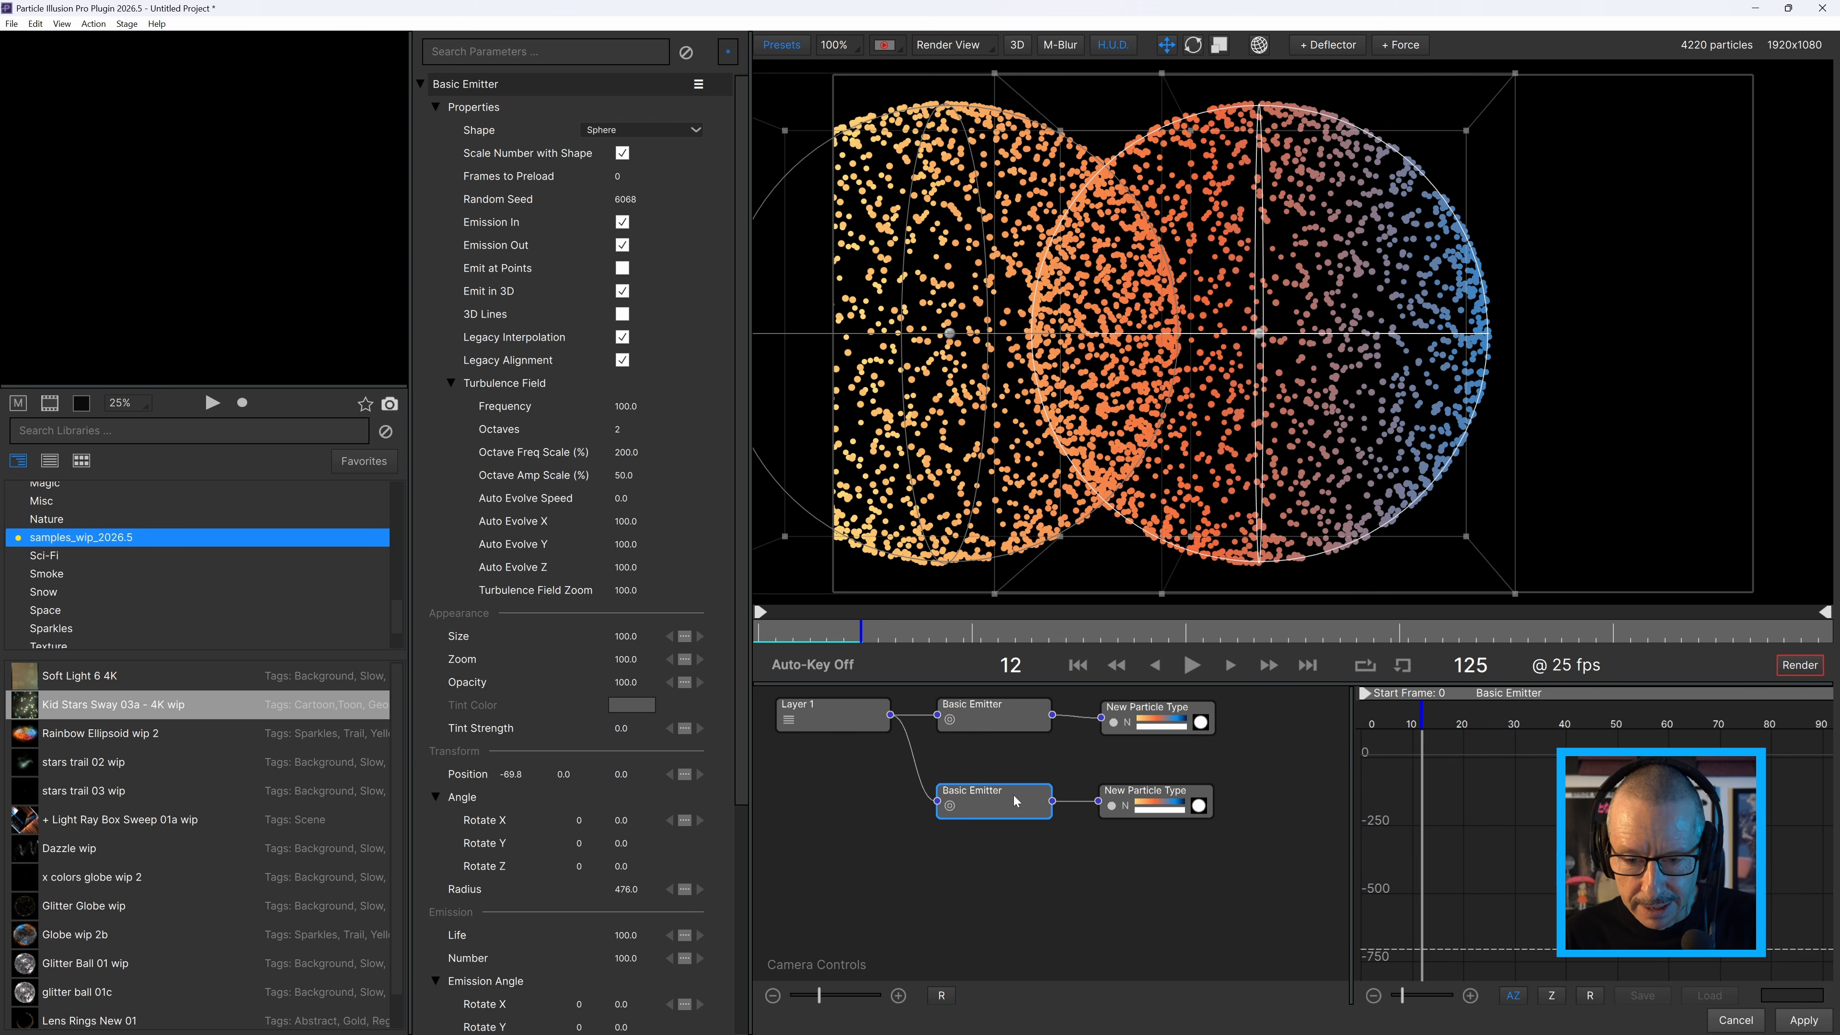
Try moving the copied sphere emitter along X to about 444.4 and the original sphere right under the world-mapped linear gradient.
left_click_drag(1261, 334, 1563, 329)
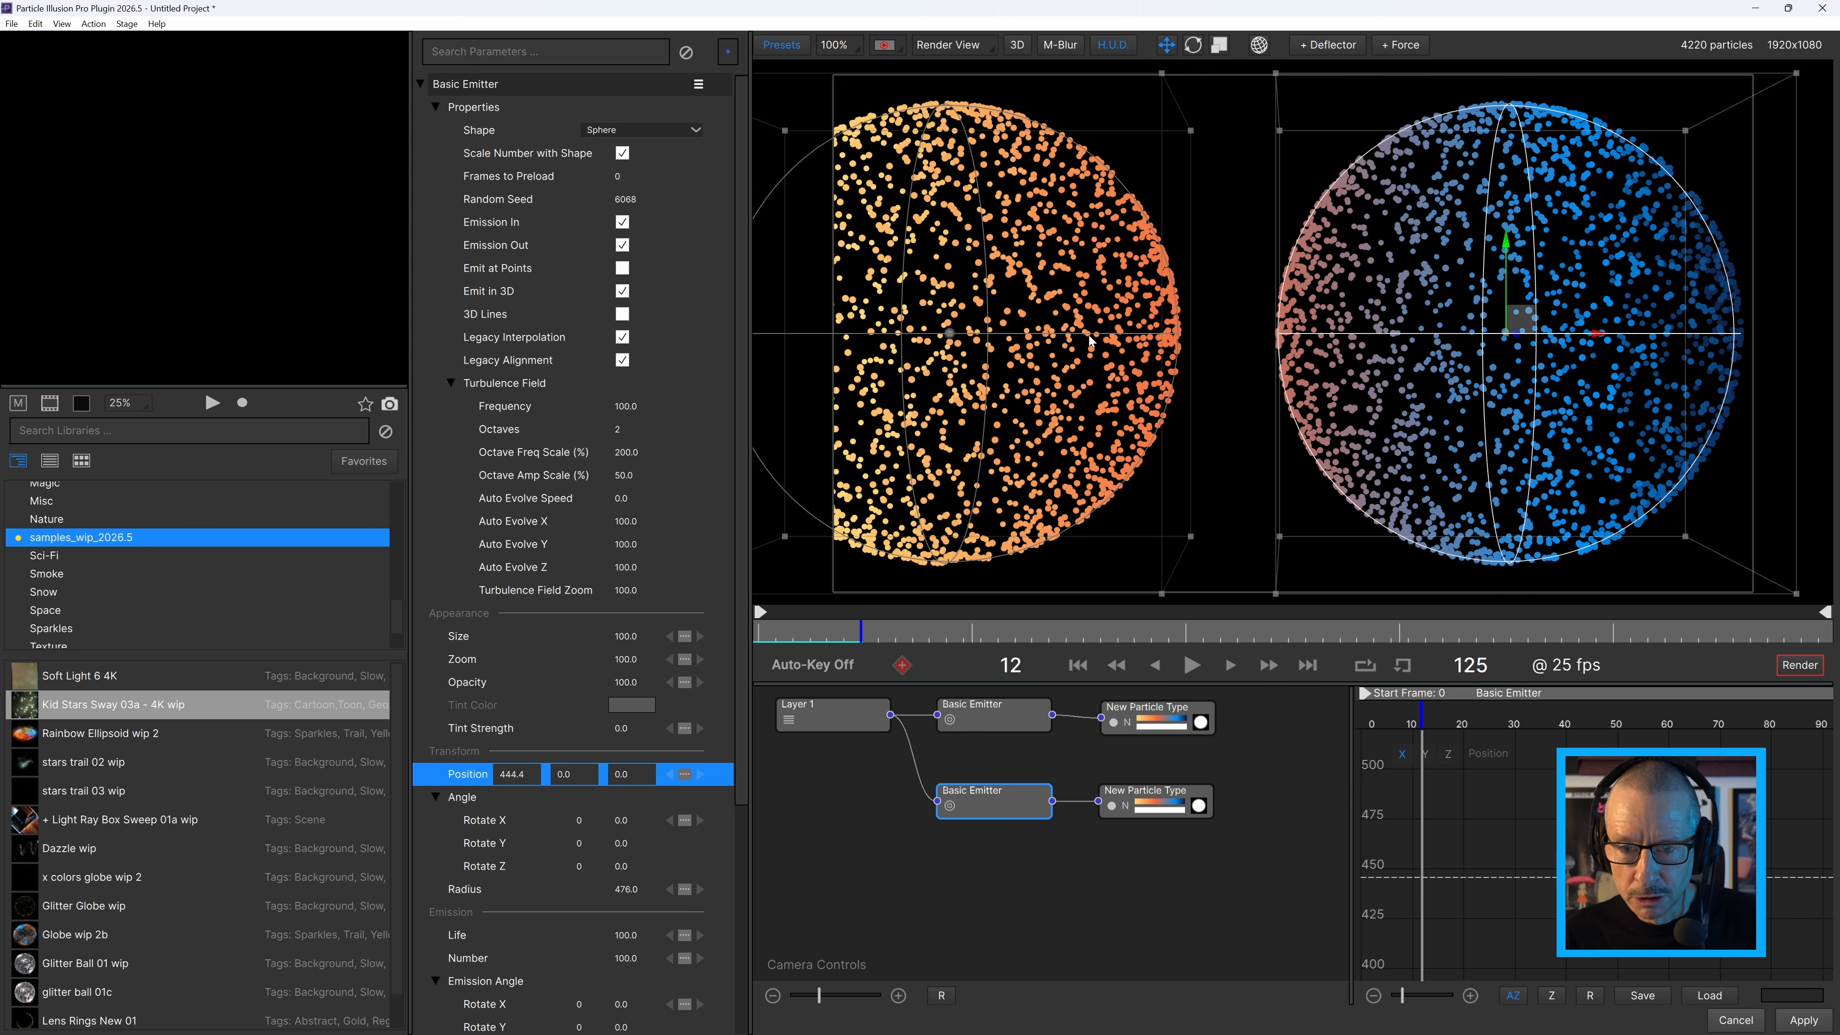
left_click(952, 341)
left_click_drag(1044, 333, 1137, 341)
mouse_move(859, 635)
left_mouse_down()
mouse_move(838, 641)
mouse_move(863, 655)
left_mouse_up()
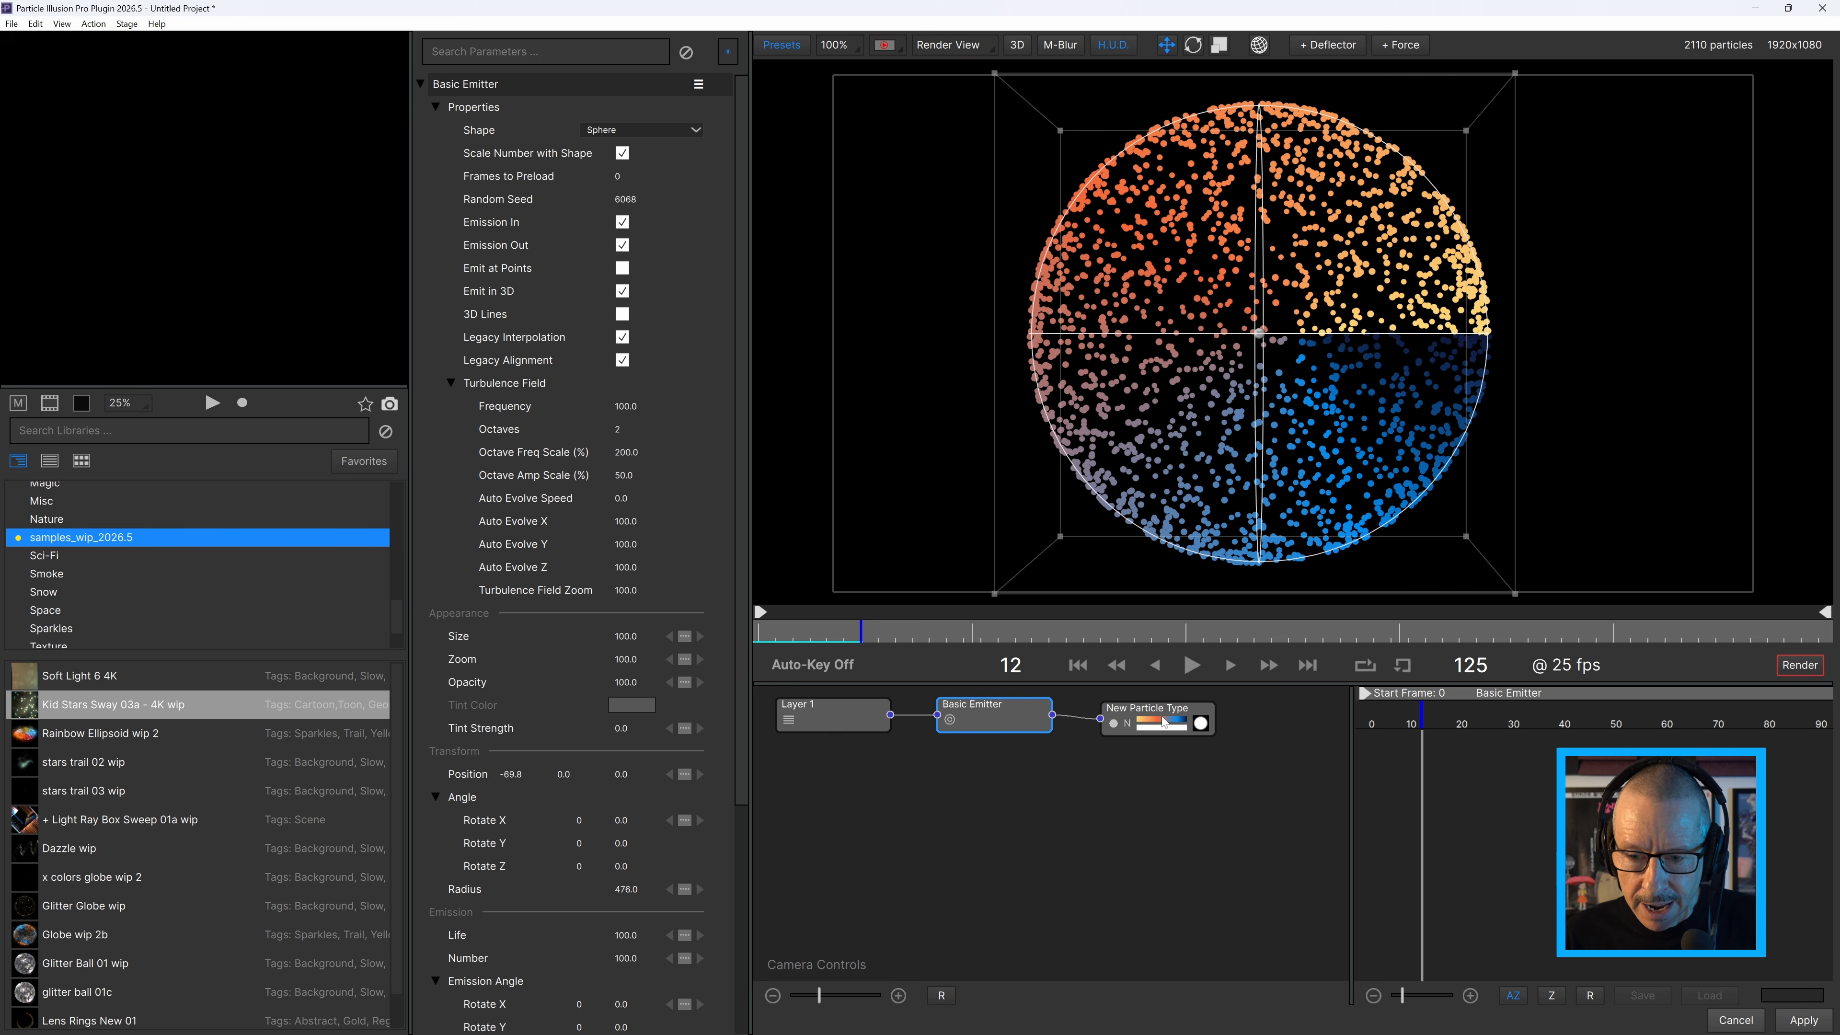
Set the particle type's Gradient Map Offset to 64 and change its Gradient Mapping from Angular to Linear.
left_click(1164, 722)
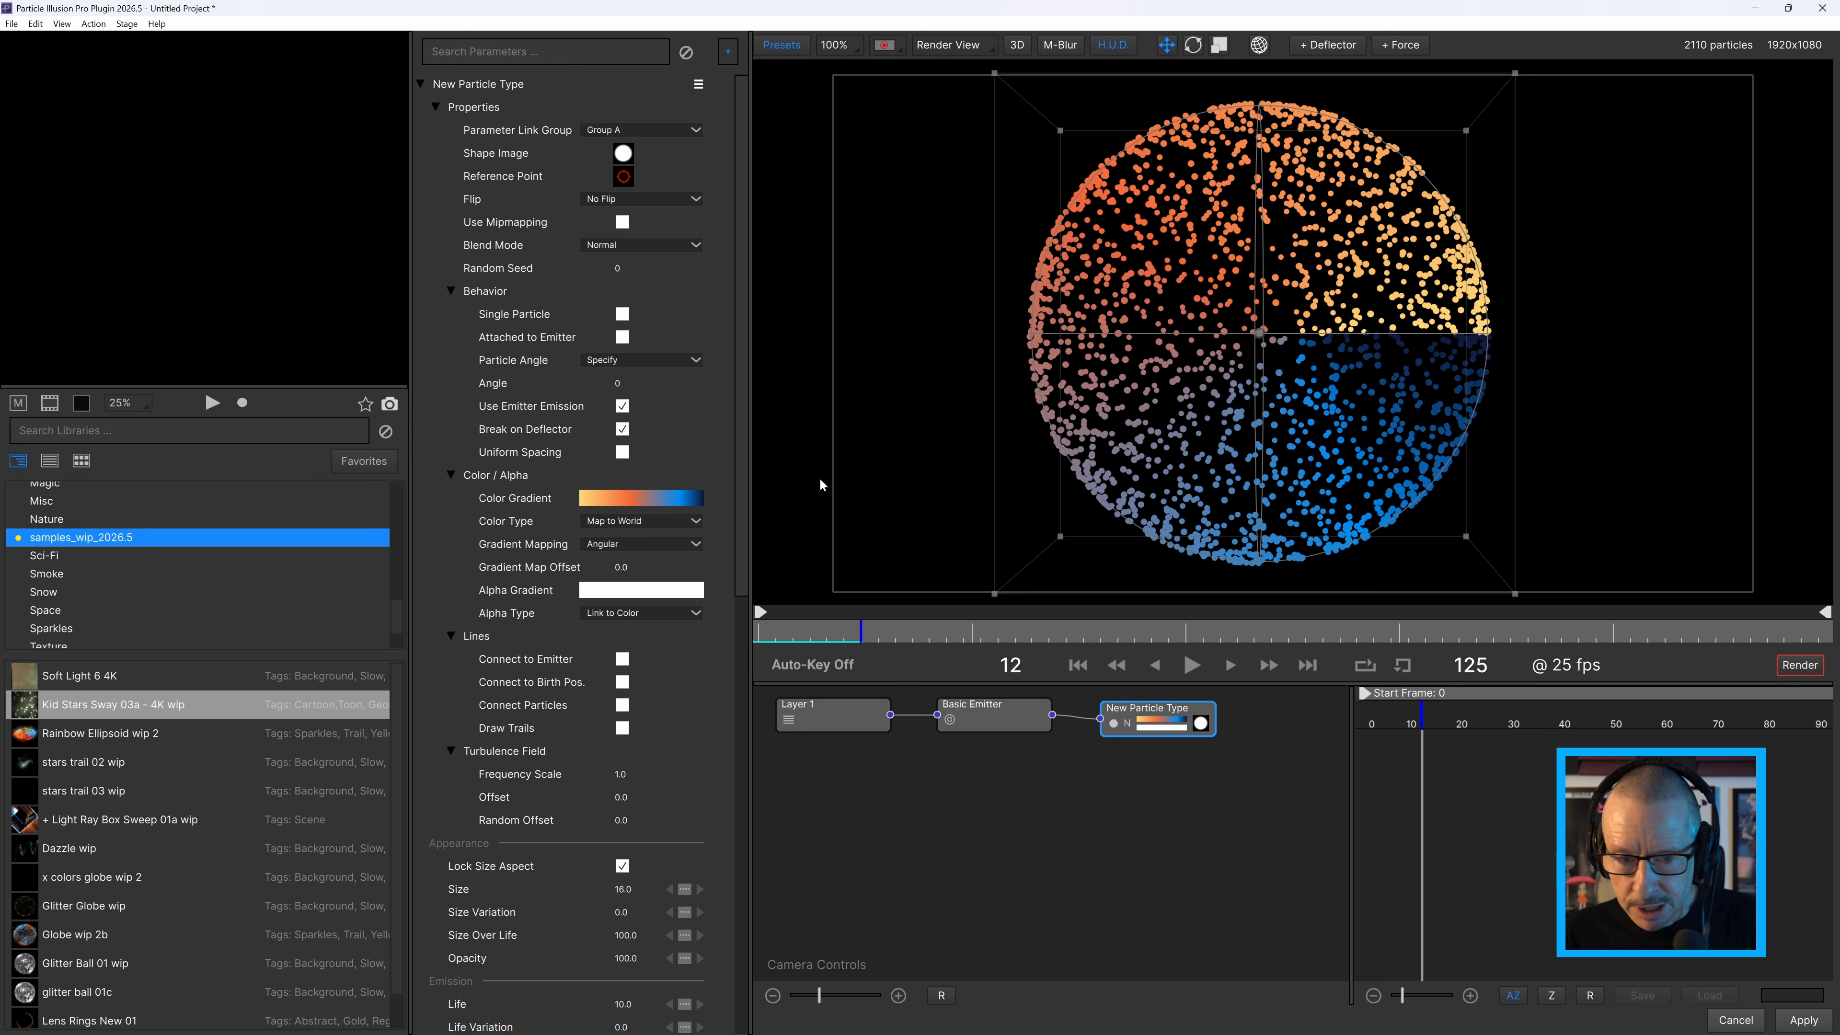
left_click_drag(637, 570, 664, 551)
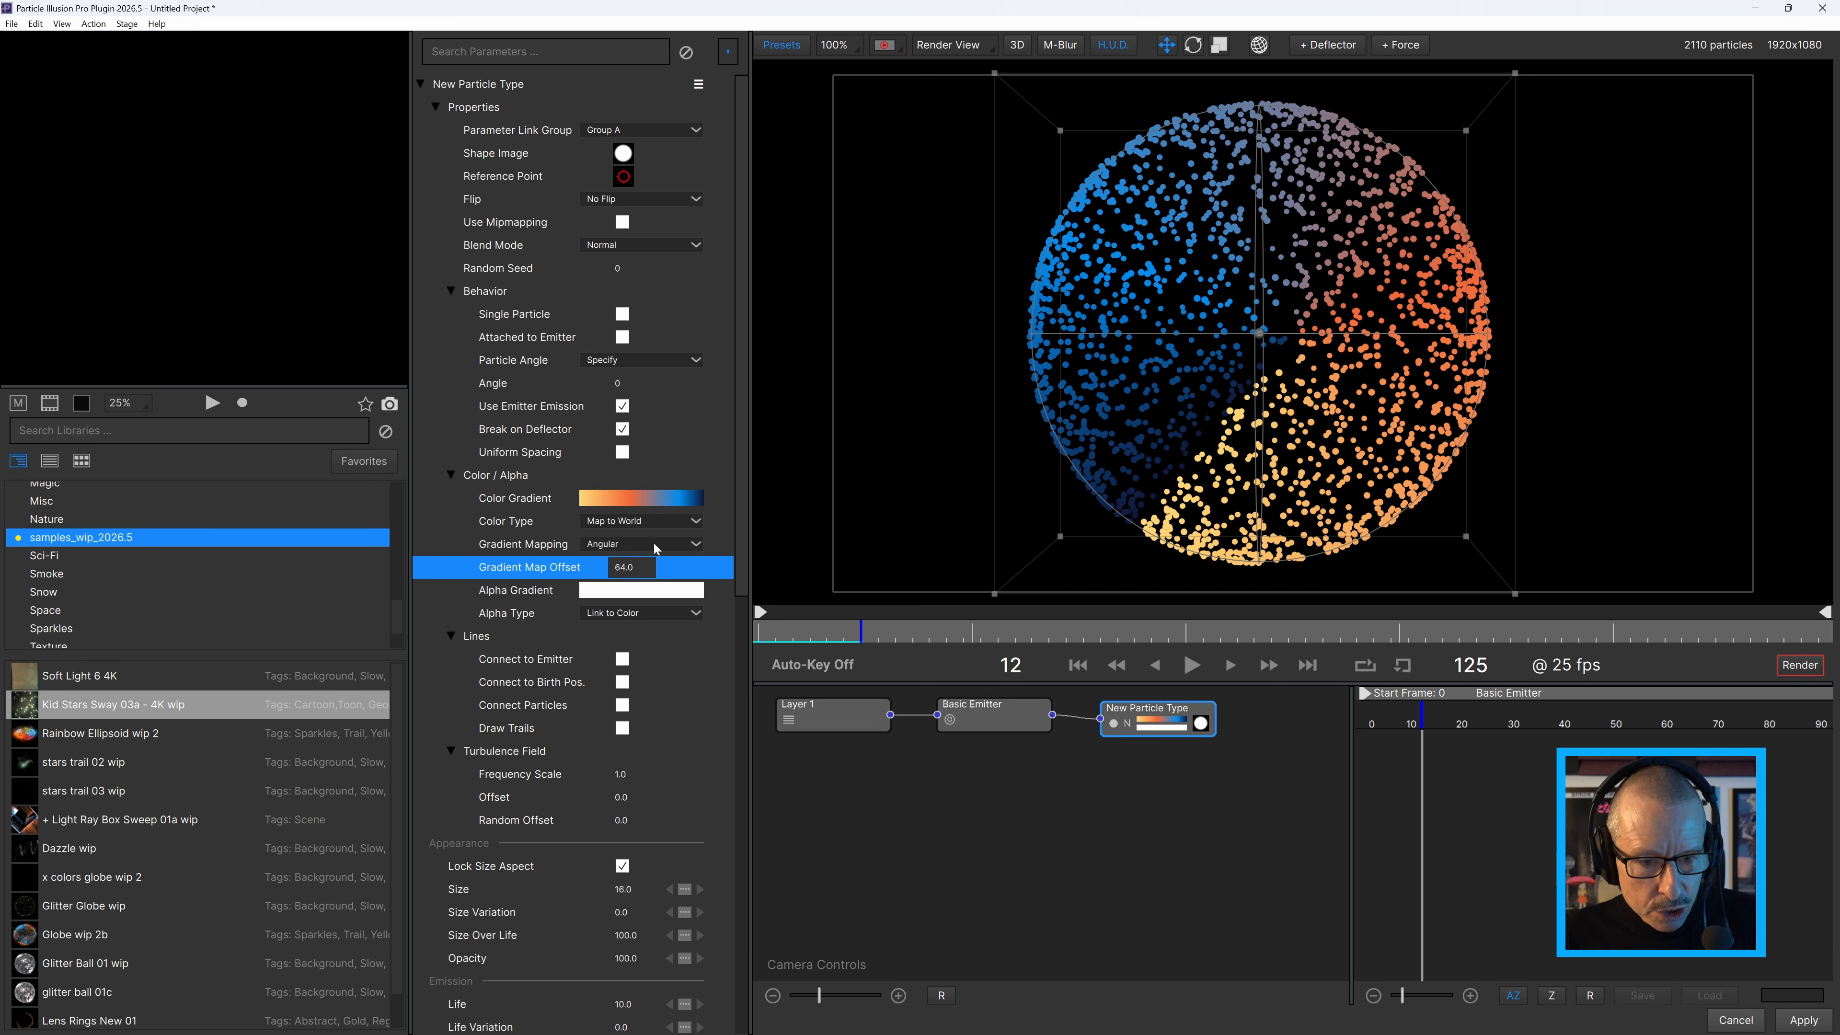
left_click(656, 548)
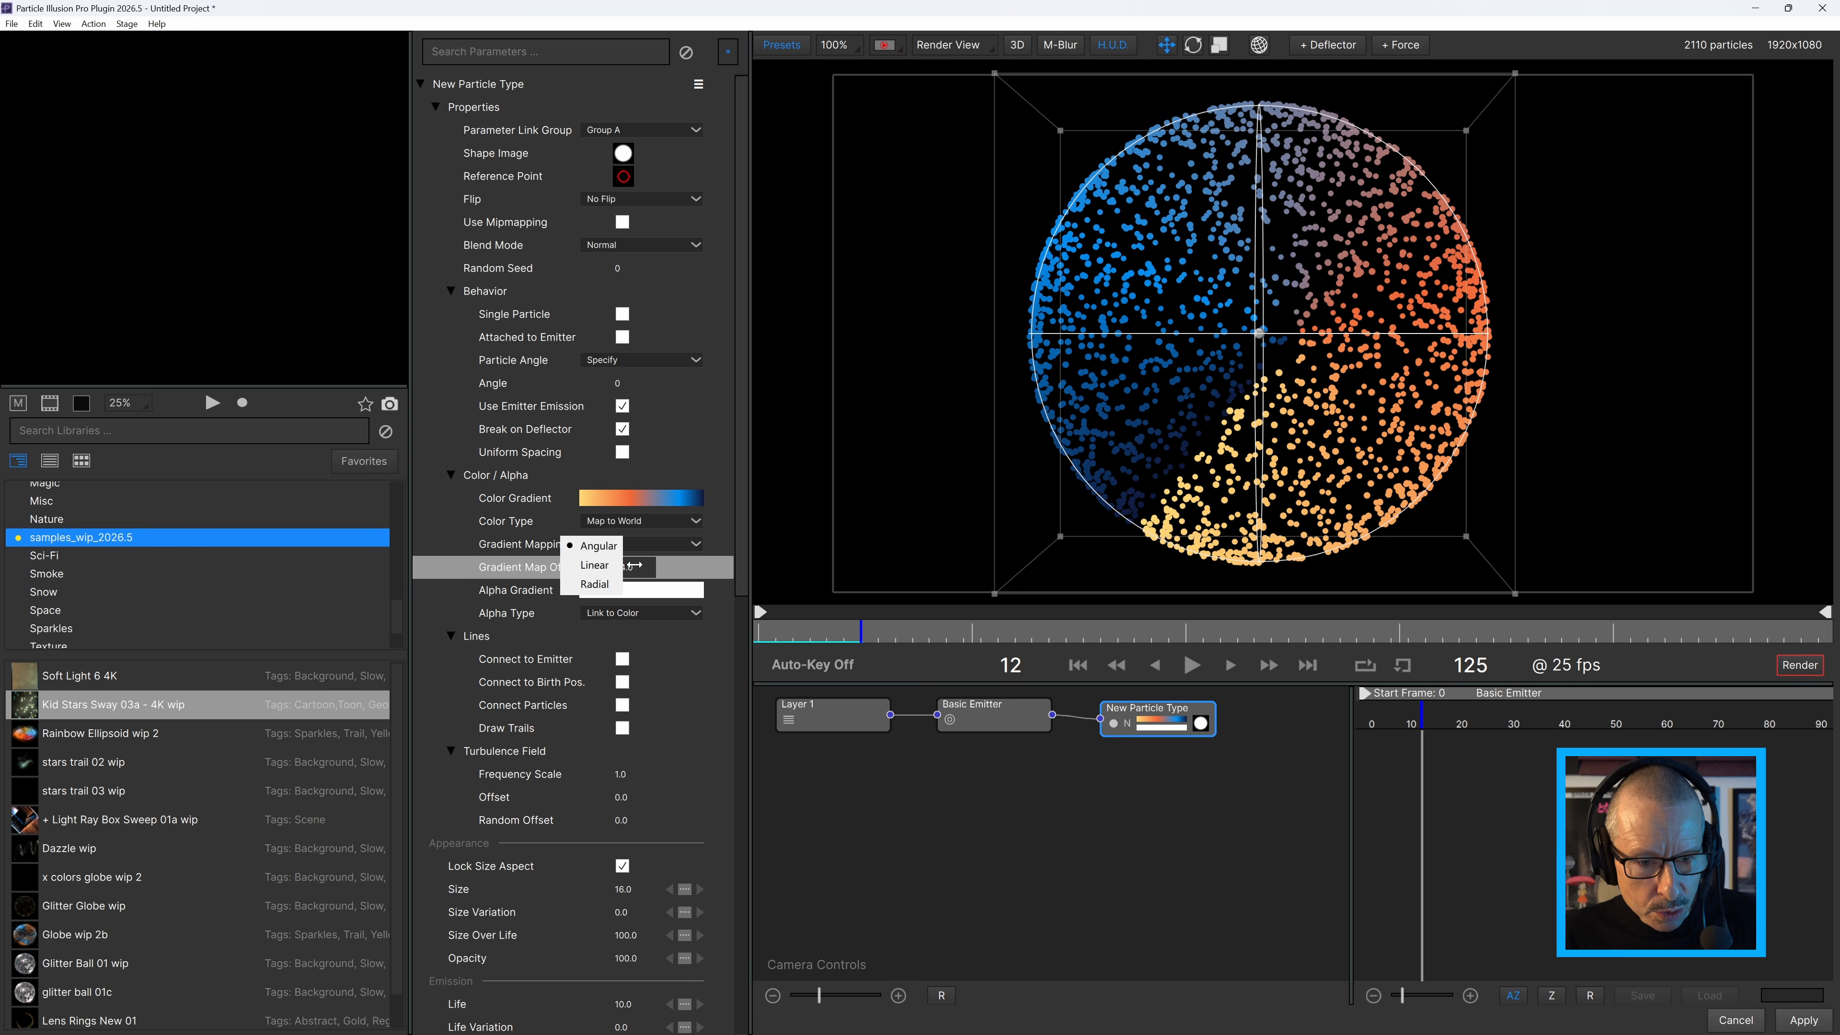
left_click(596, 566)
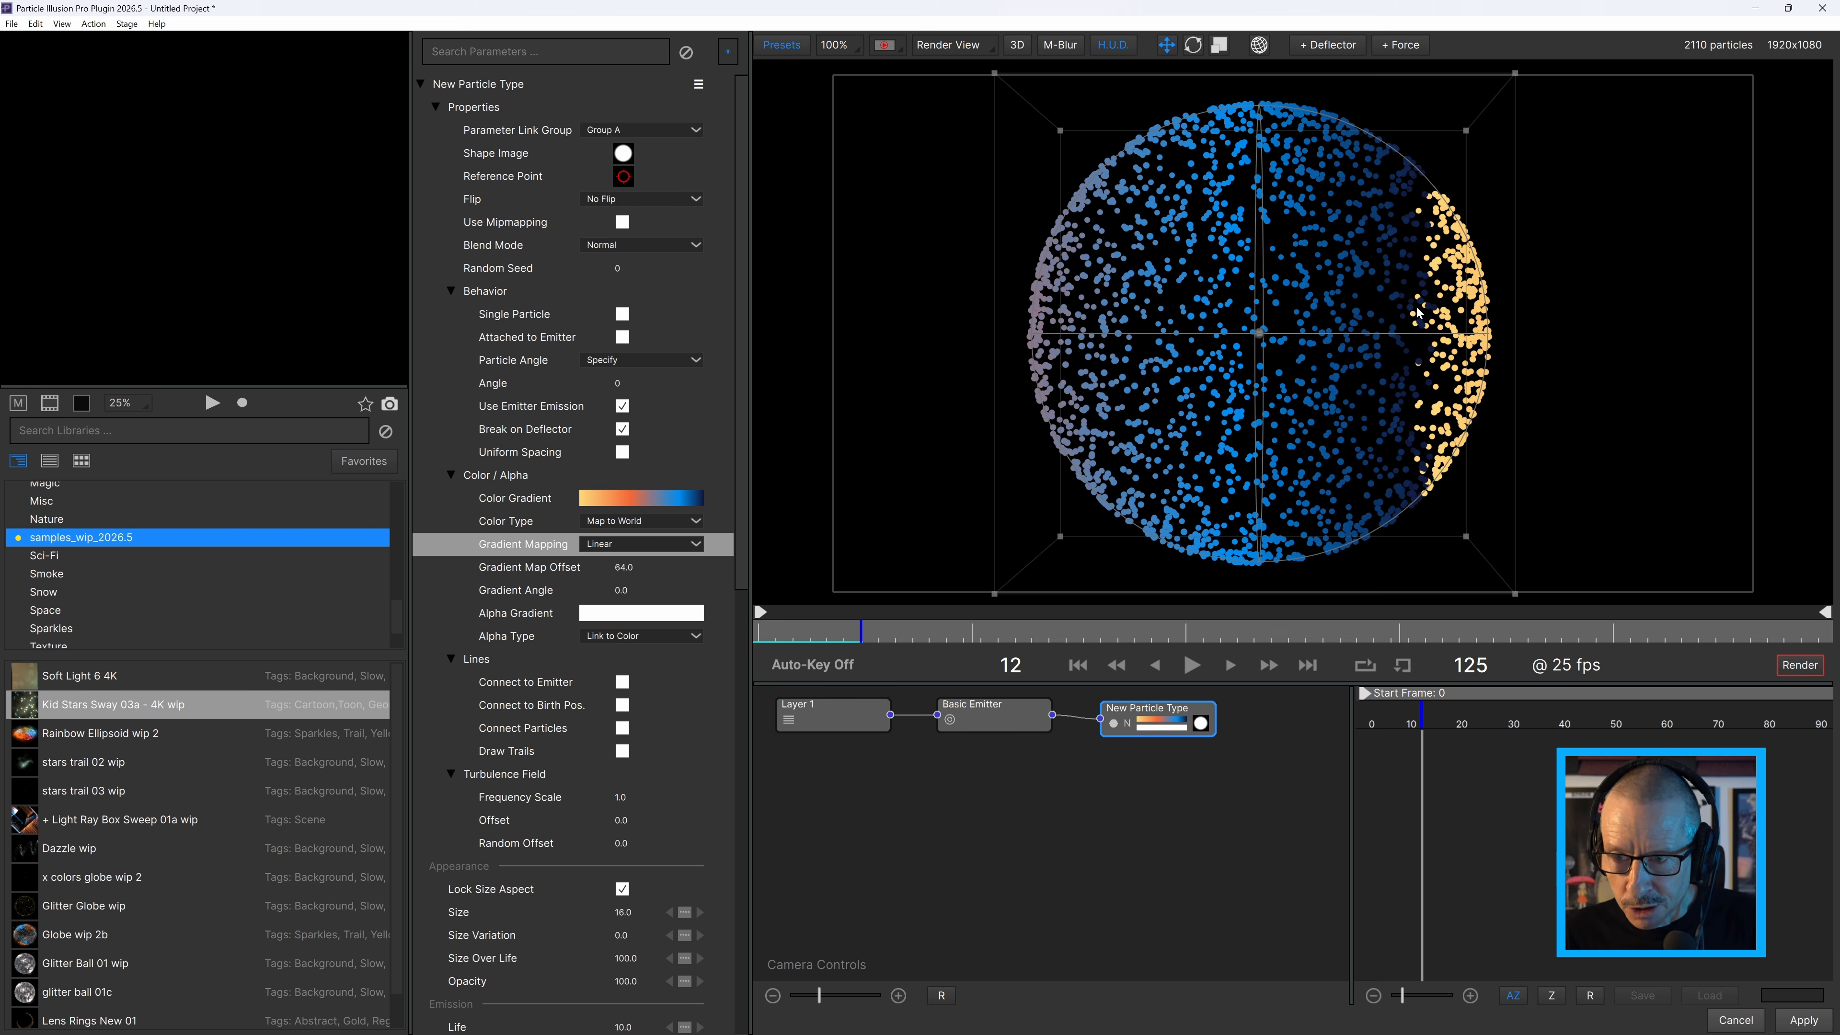
Set the world-mapped linear gradient's Gradient Map Offset to 59 and its Gradient Angle to about 46.5.
left_click_drag(623, 569, 621, 576)
left_click_drag(640, 574, 633, 569)
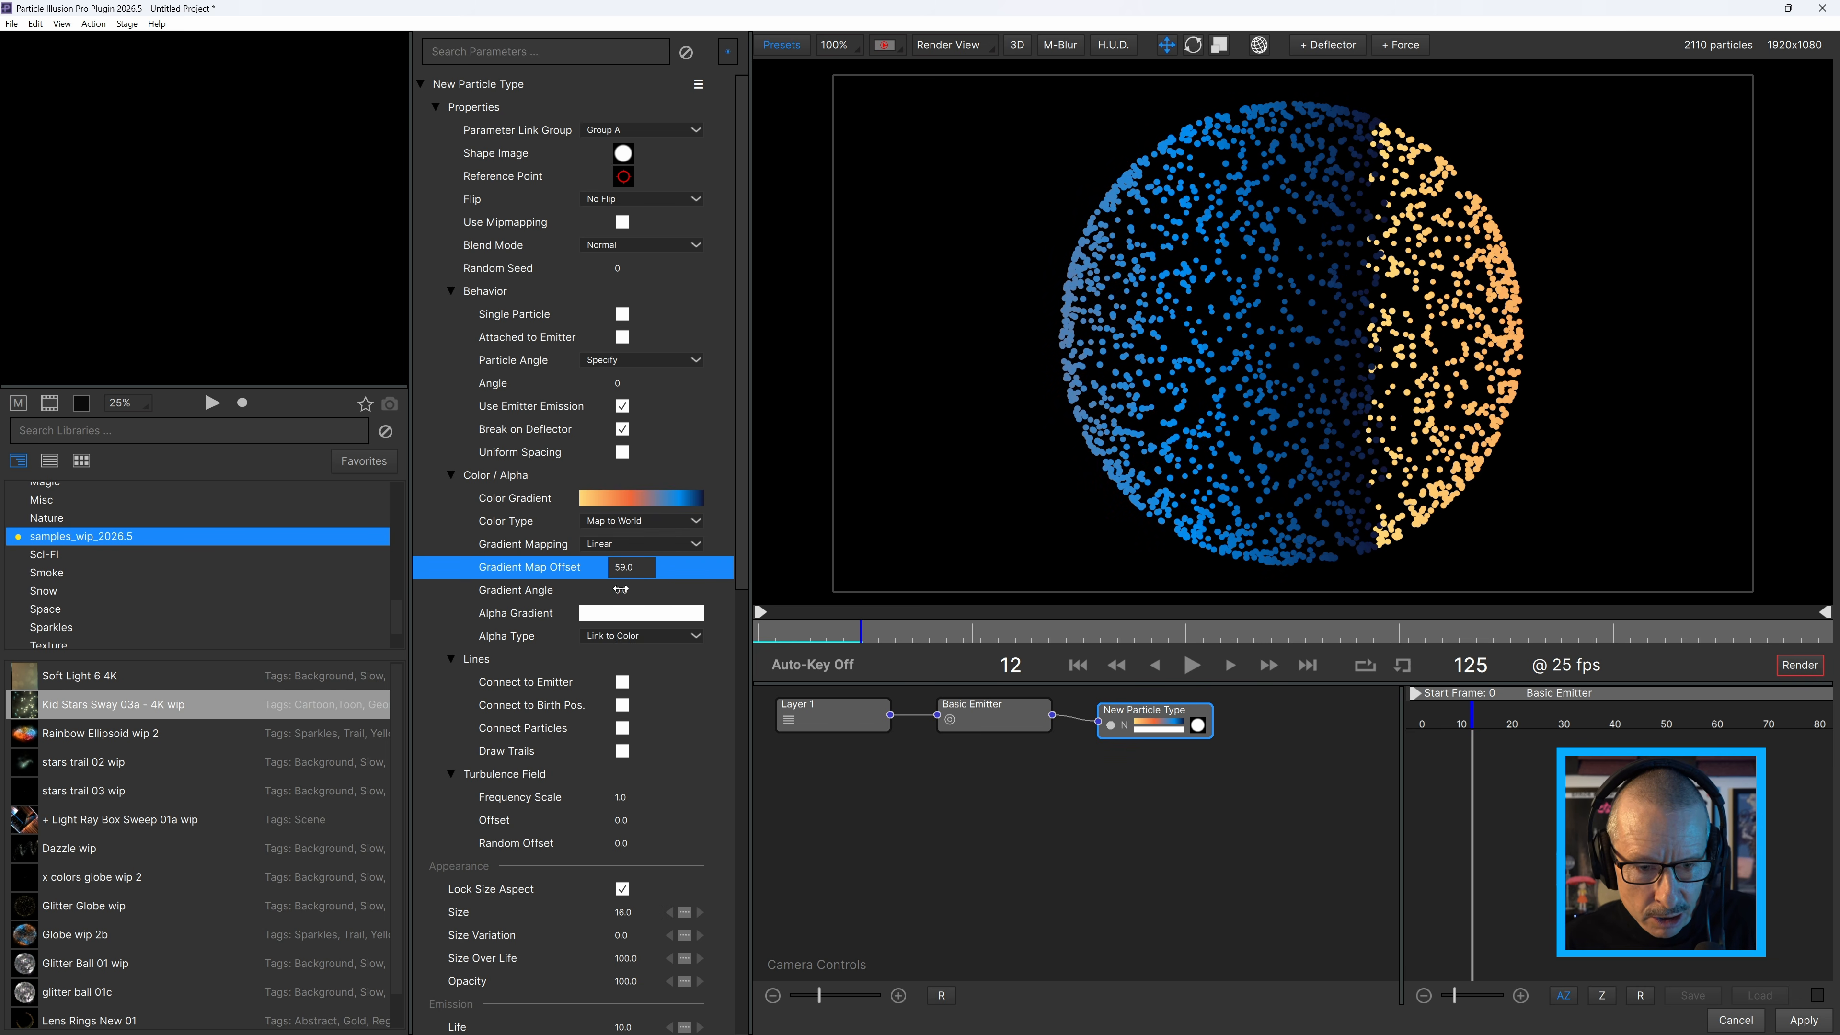
left_click(621, 590)
left_click_drag(605, 611, 645, 592)
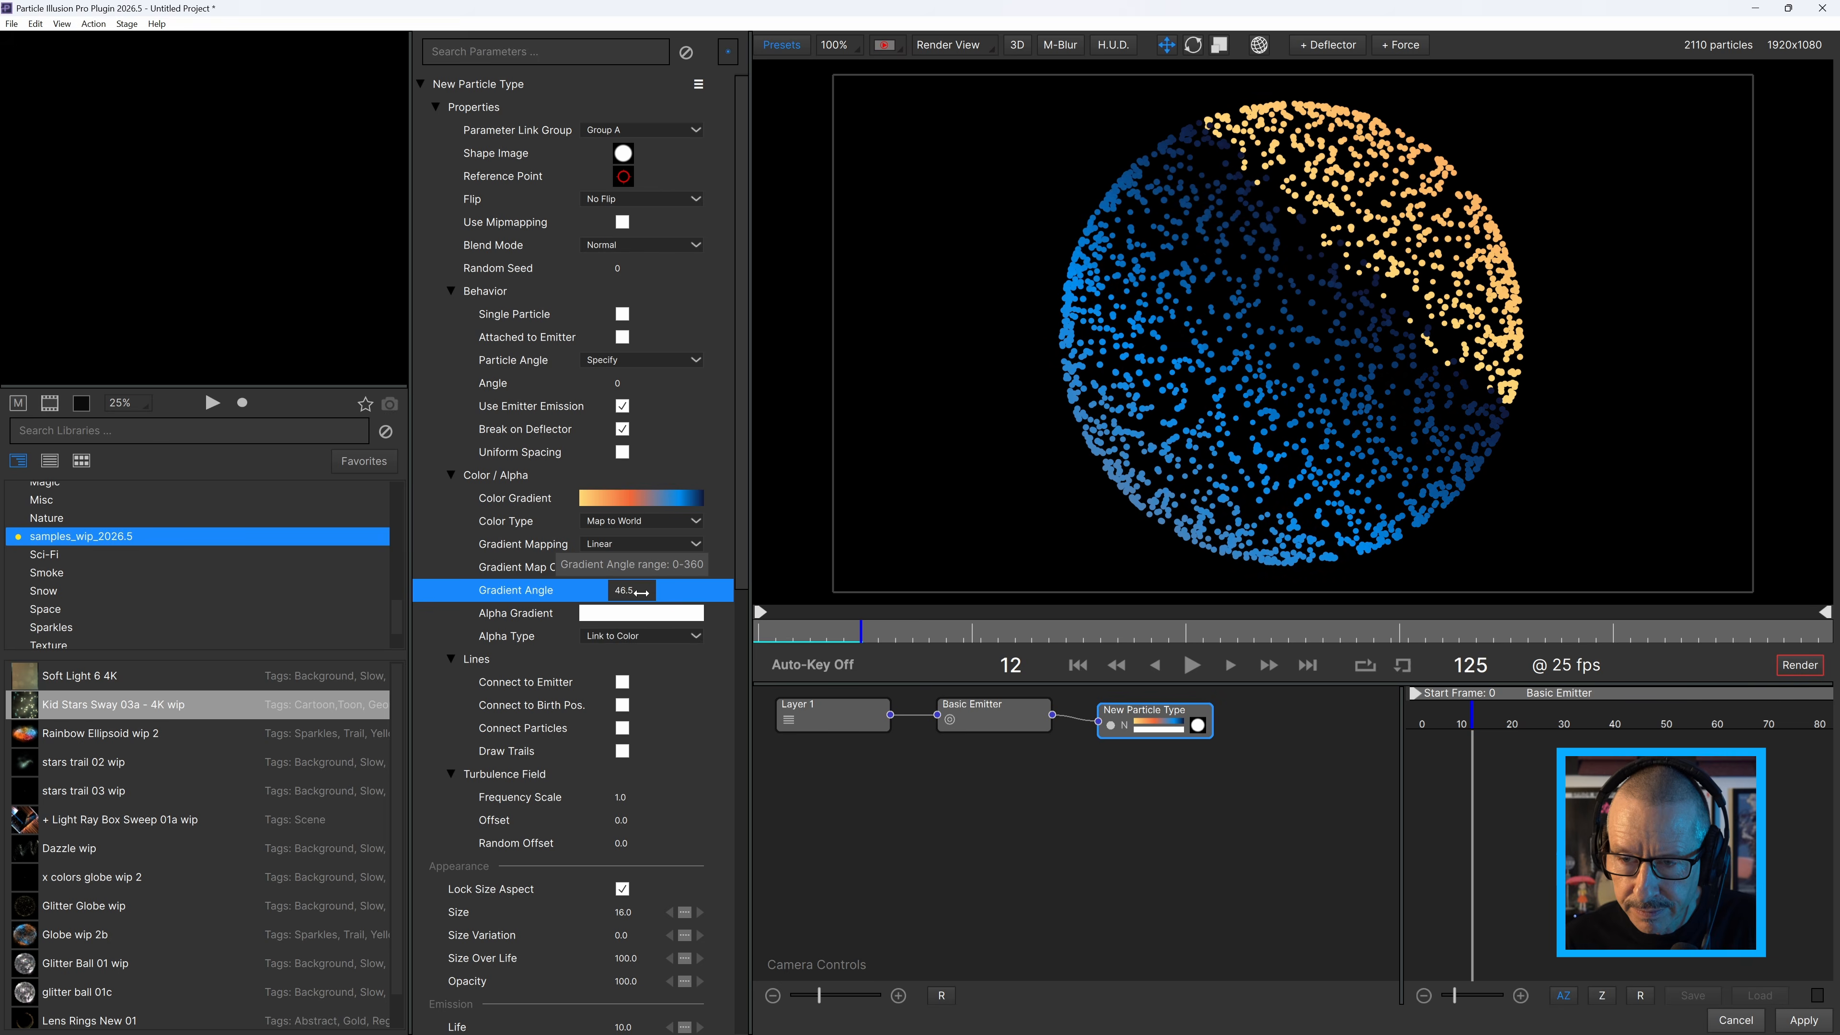